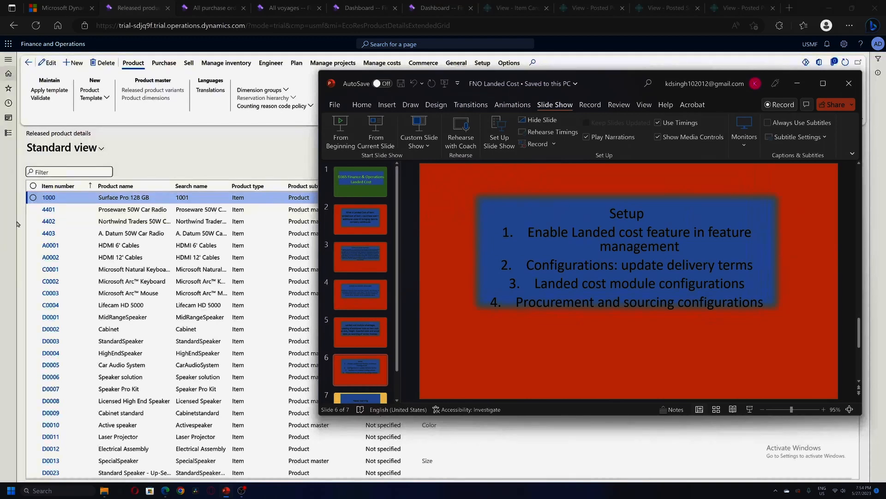
# Switch to the Finance and Operations browser window and start a new released product with product number and product name LCITEM4.
pyautogui.click(170, 490)
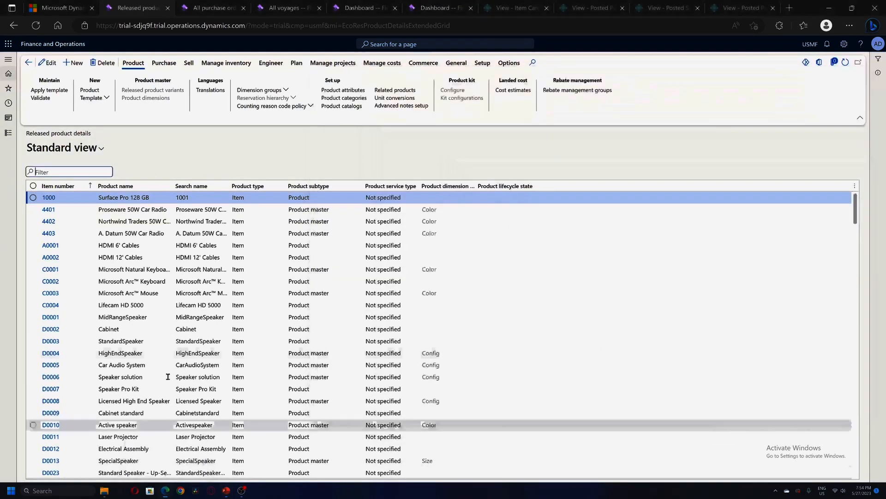
pyautogui.click(73, 69)
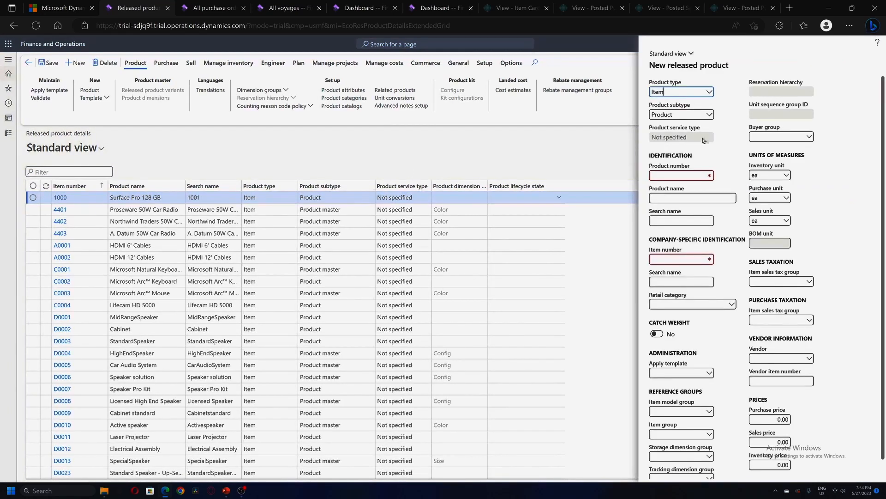
pyautogui.click(681, 174)
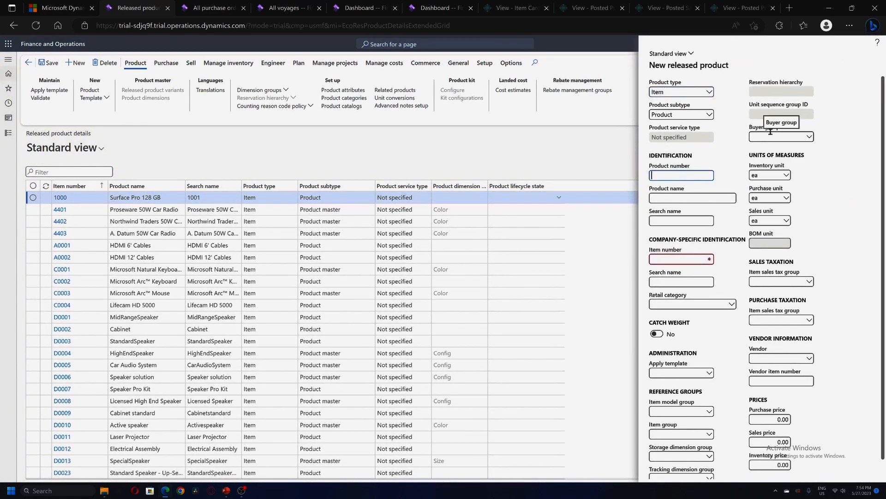
pyautogui.write('LC')
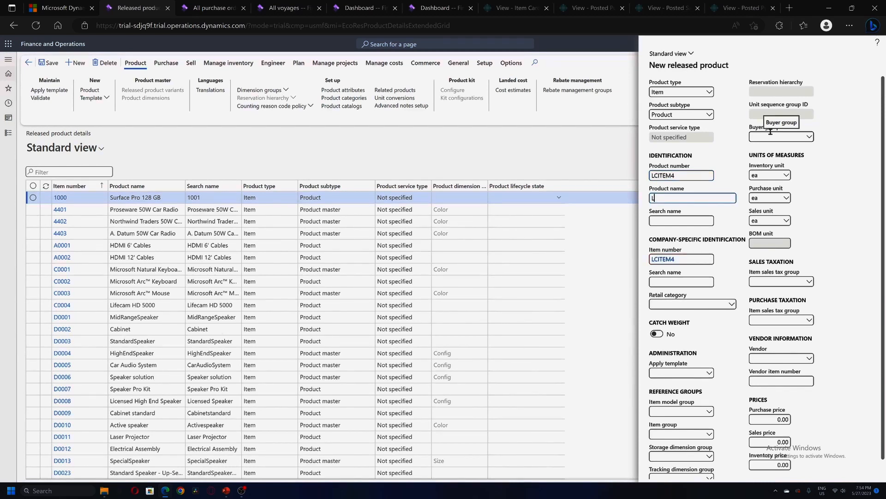
pyautogui.write('ITE')
# Assign the FIFO (First In-First Out) item model group to the new product.
pyautogui.press('Tab')
pyautogui.press('Tab')
pyautogui.press('Tab')
pyautogui.press('Tab')
pyautogui.press('Tab')
pyautogui.press('Tab')
pyautogui.hotkey('shift', 'Tab')
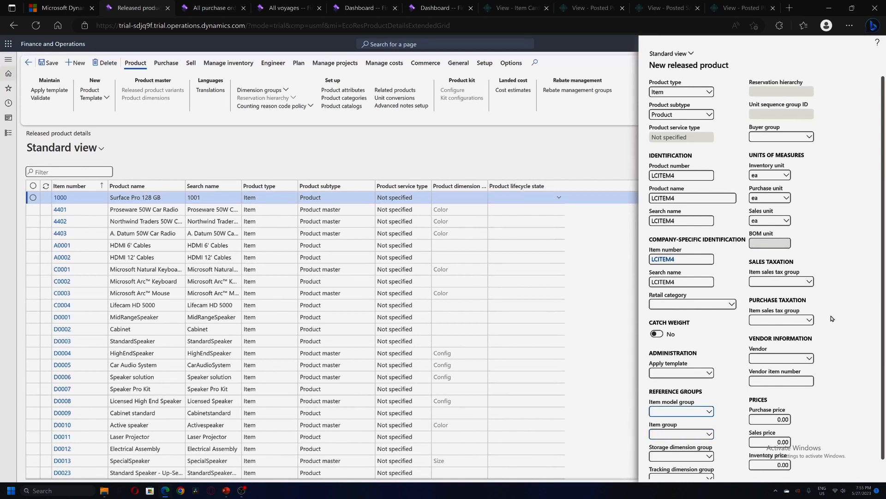
pyautogui.hotkey('alt', 'Down')
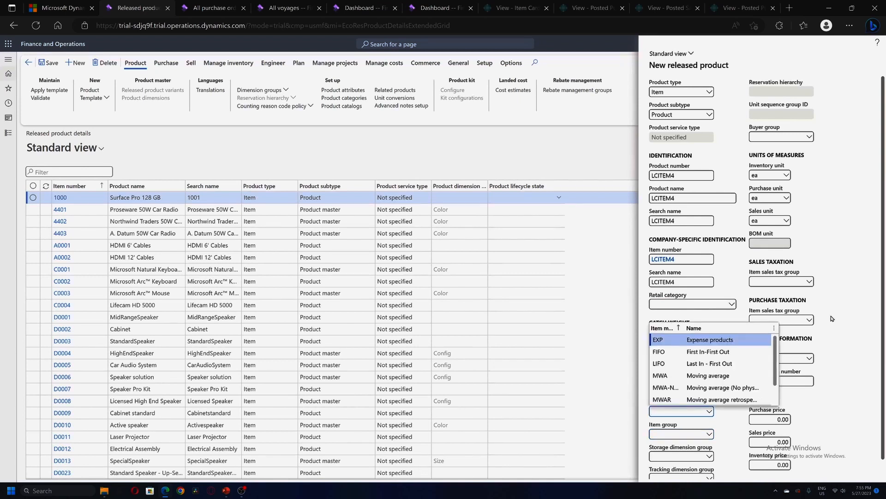
pyautogui.press('Down')
pyautogui.press('Down')
pyautogui.press('Up')
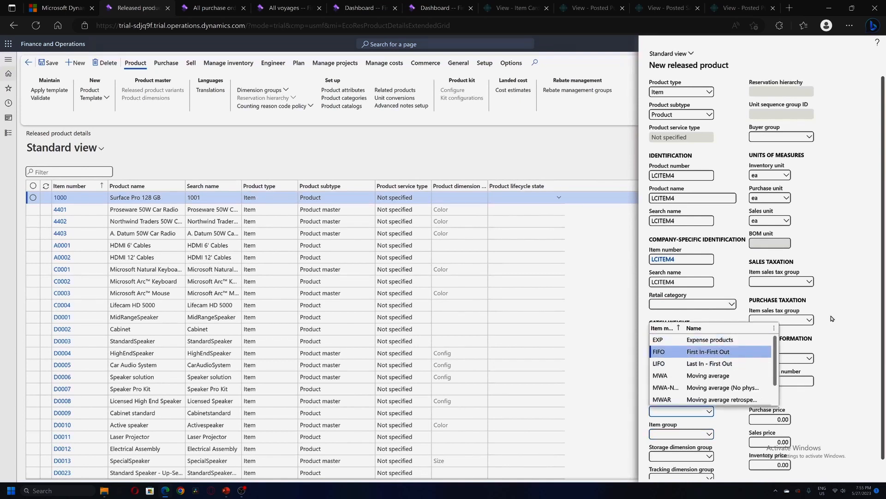
pyautogui.press('Return')
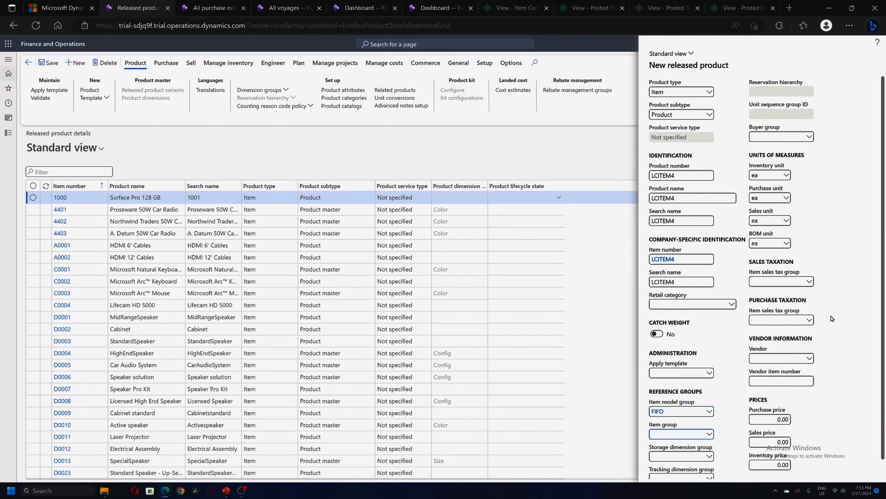
# Assign the Audio (Audio Products) item group to the new product.
pyautogui.hotkey('alt', 'Down')
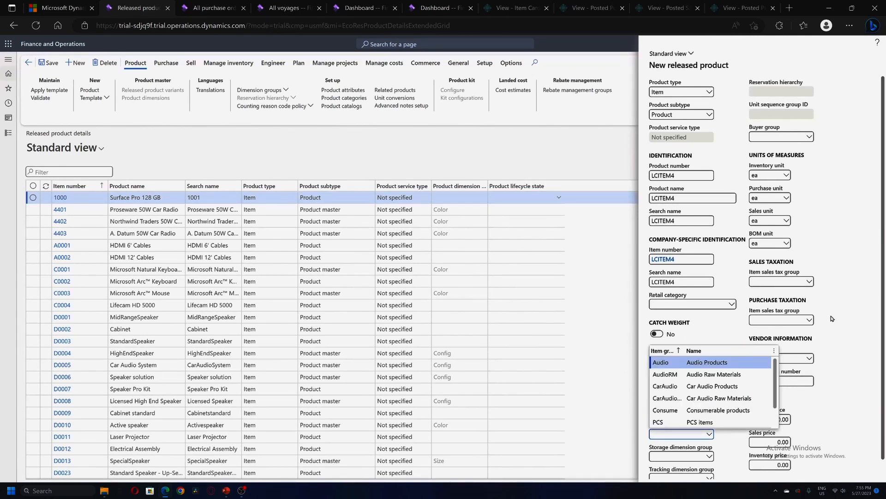
pyautogui.press('Down')
pyautogui.press('Down')
pyautogui.press('Up')
pyautogui.press('Up')
pyautogui.press('Return')
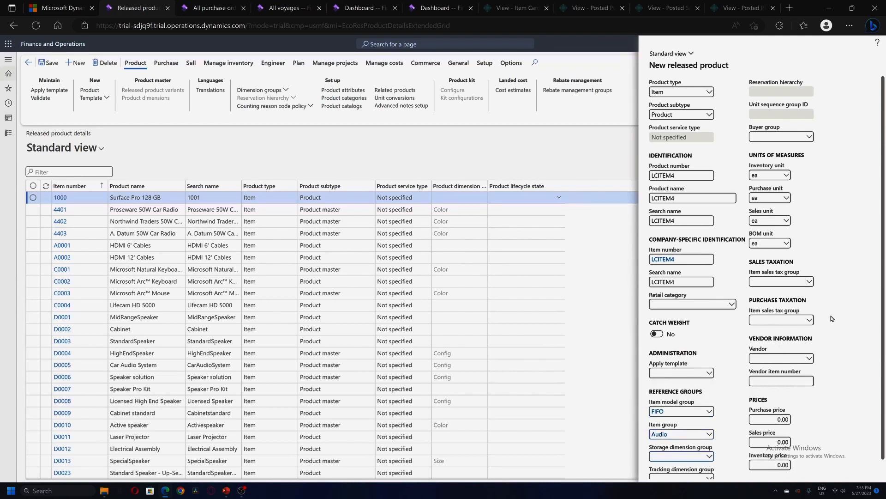
# Set the product's storage dimension group to SiteWH and its tracking dimension group to None.
pyautogui.hotkey('alt', 'Down')
pyautogui.press('Down')
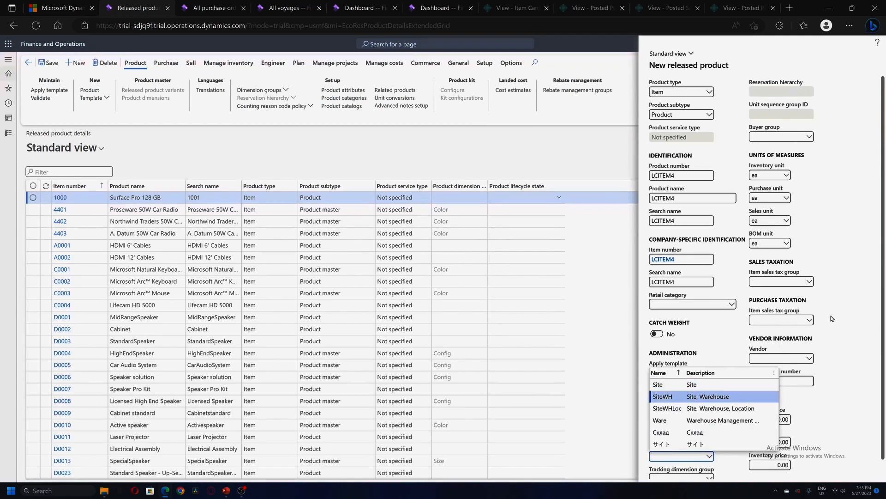
pyautogui.press('Tab')
pyautogui.hotkey('alt', 'Down')
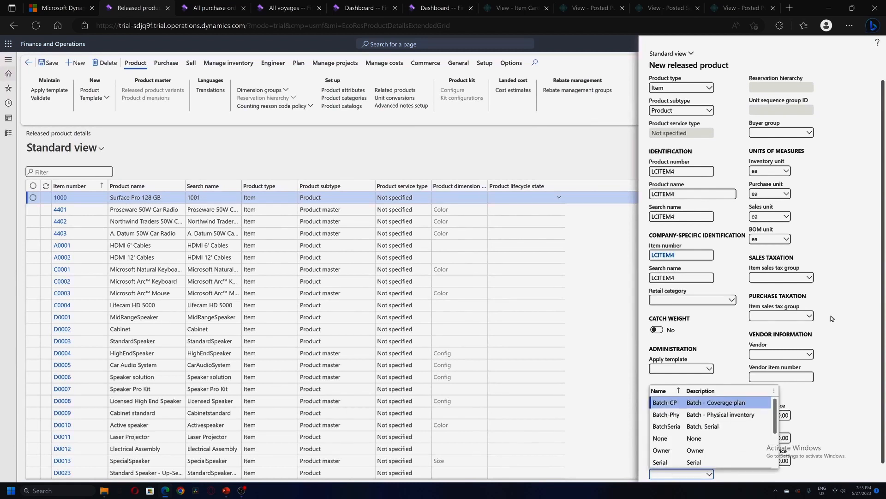
pyautogui.press('Down')
pyautogui.press('Down')
pyautogui.press('Down')
pyautogui.press('Return')
# Enter a purchase price of 100, sales price of 200 and inventory price of 100, and create and save the product.
pyautogui.press('Tab')
pyautogui.press('Tab')
pyautogui.press('Tab')
pyautogui.press('Tab')
pyautogui.press('Tab')
pyautogui.press('Tab')
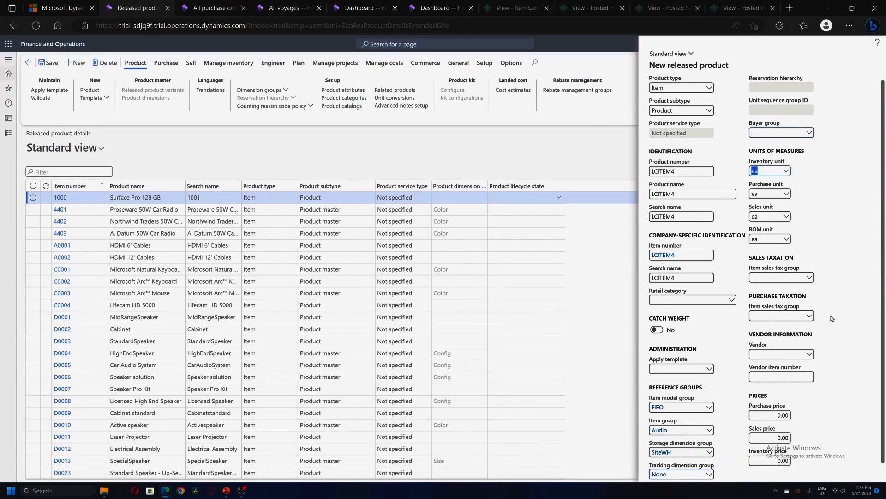
pyautogui.press('Tab')
pyautogui.write('100')
pyautogui.press('Tab')
pyautogui.write('200')
pyautogui.press('Tab')
pyautogui.write('100')
pyautogui.press('Tab')
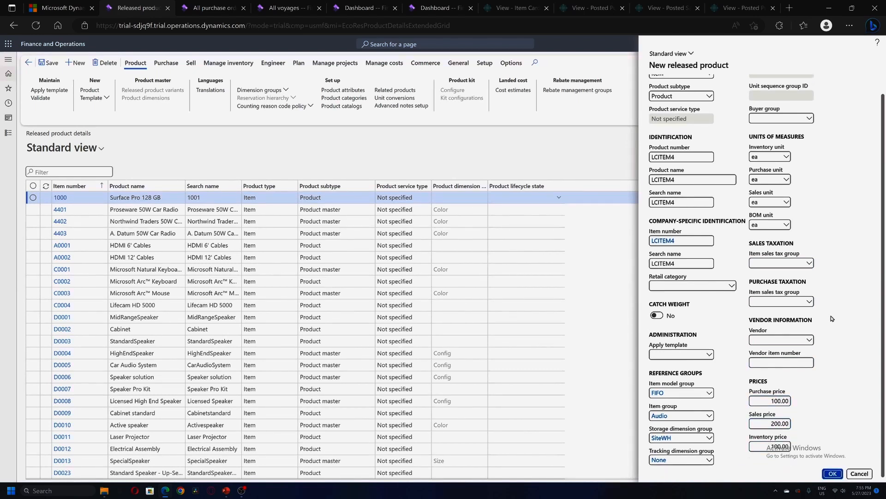
pyautogui.click(831, 473)
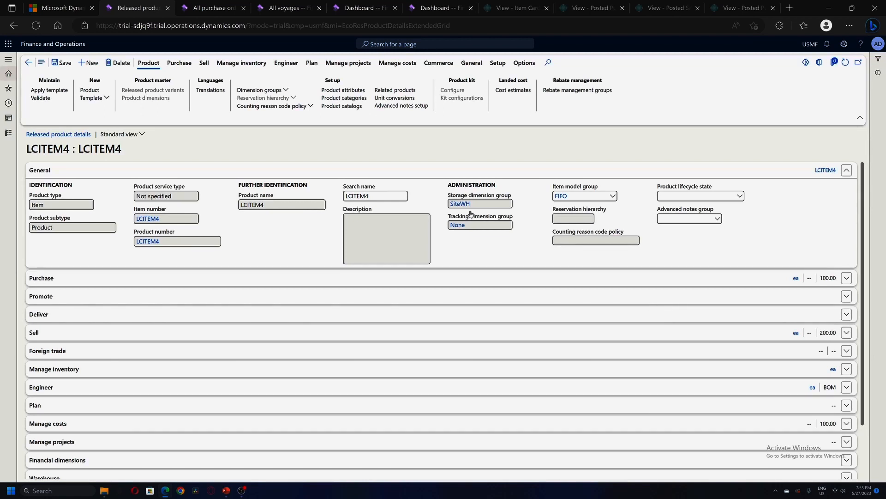
pyautogui.click(62, 62)
# Start a new purchase order from the all purchase orders list for the vendor Acme Office Supplies.
pyautogui.hotkey('ctrl', 'Tab')
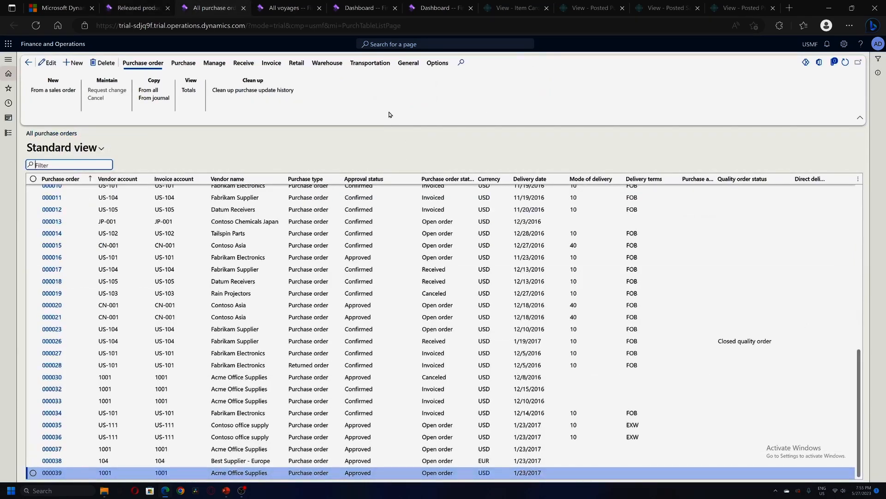
pyautogui.click(83, 66)
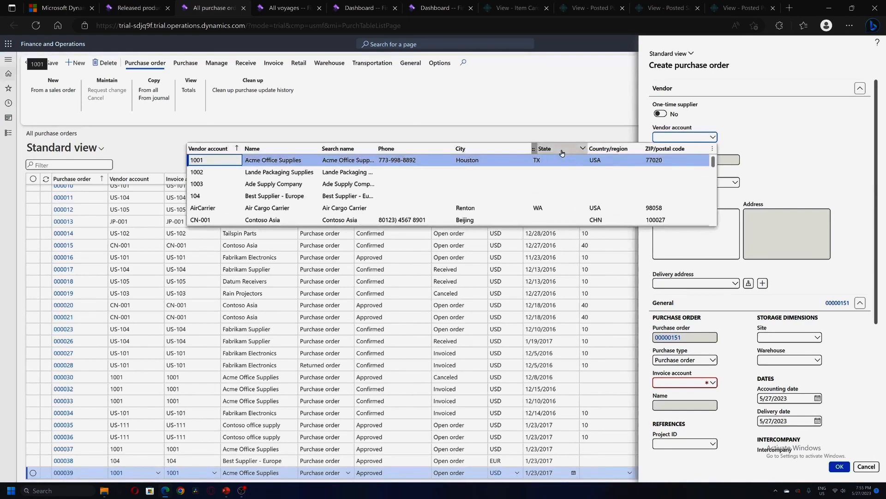
pyautogui.press('Return')
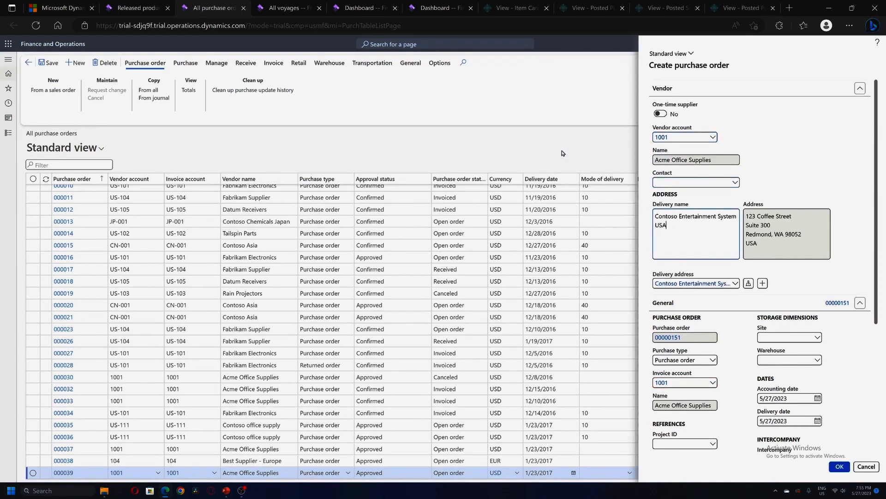
# Set the order's storage dimensions to site 2 and warehouse 24, and create the purchase order.
pyautogui.press('Tab')
pyautogui.press('Tab')
pyautogui.press('Tab')
pyautogui.press('Tab')
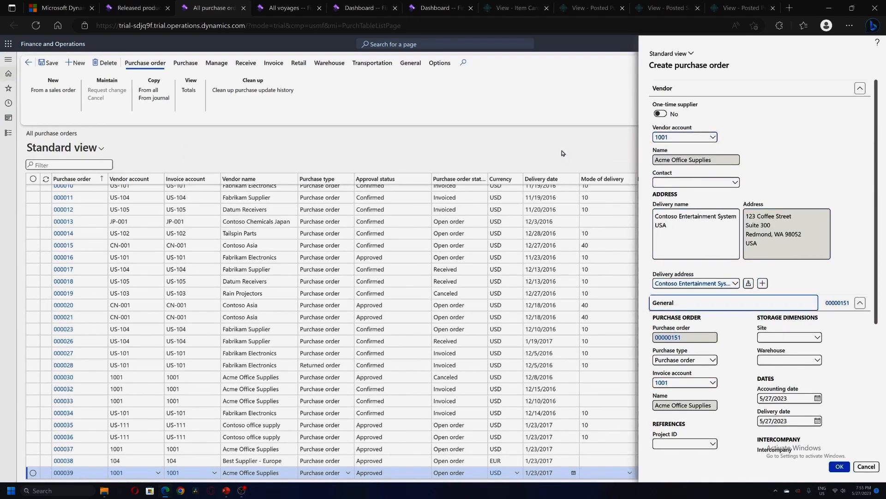
pyautogui.press('Tab')
pyautogui.press('Tab')
pyautogui.press('Tab')
pyautogui.press('Tab')
pyautogui.press('Tab')
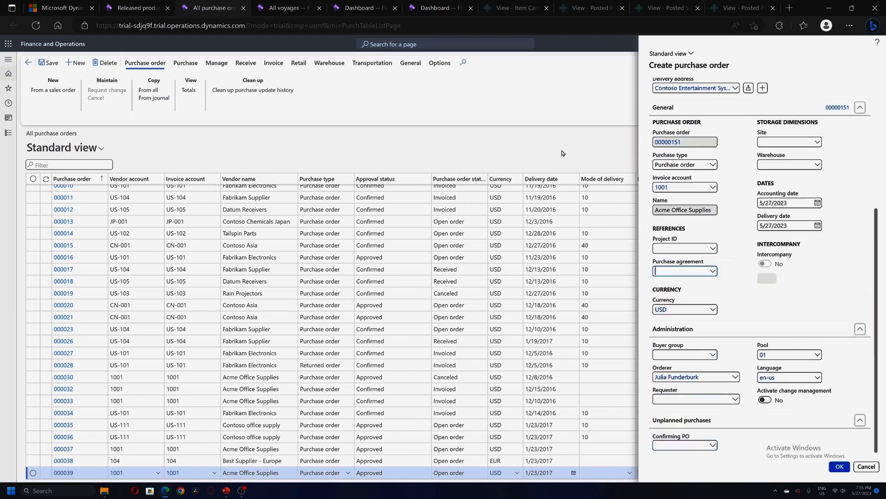
pyautogui.press('Tab')
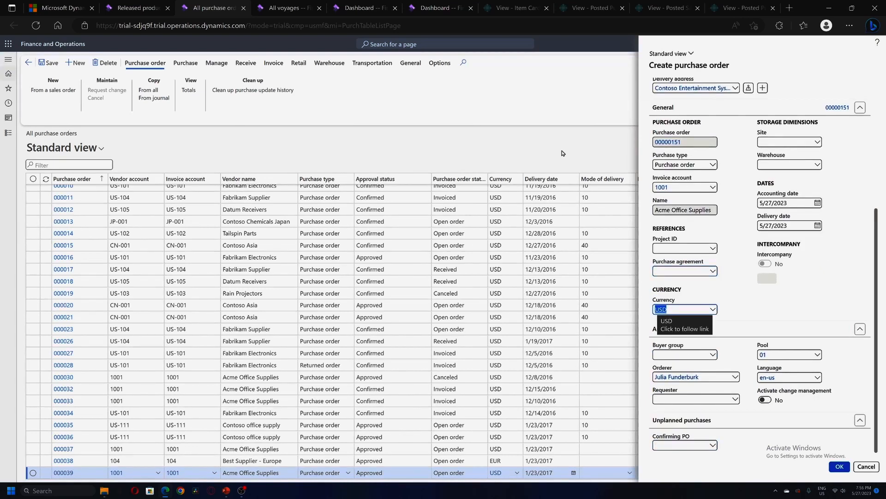
pyautogui.press('Tab')
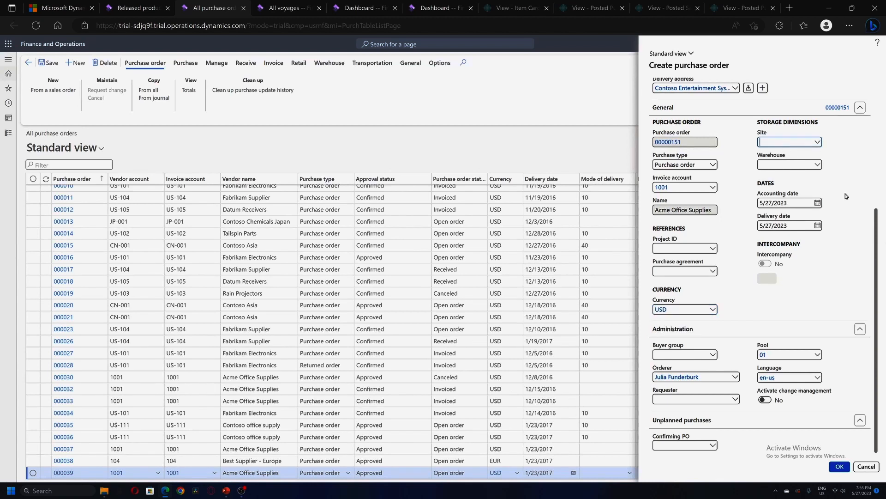
pyautogui.write('24')
pyautogui.press('Tab')
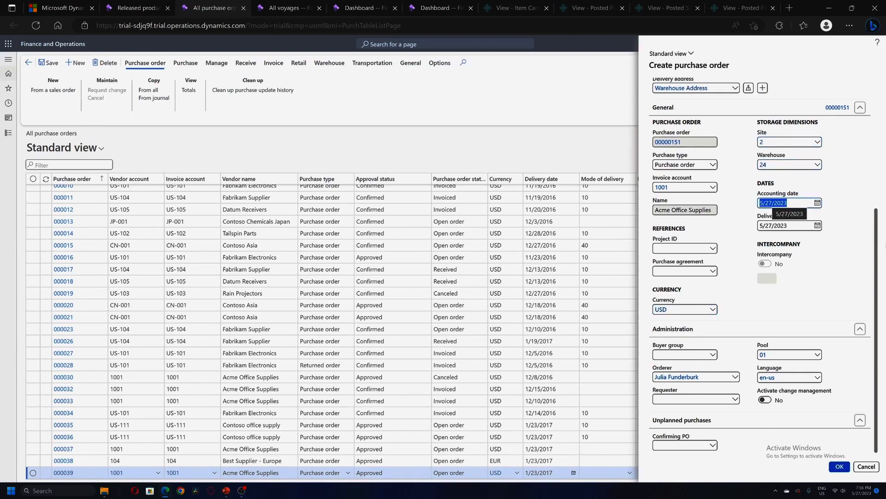
pyautogui.press('Tab')
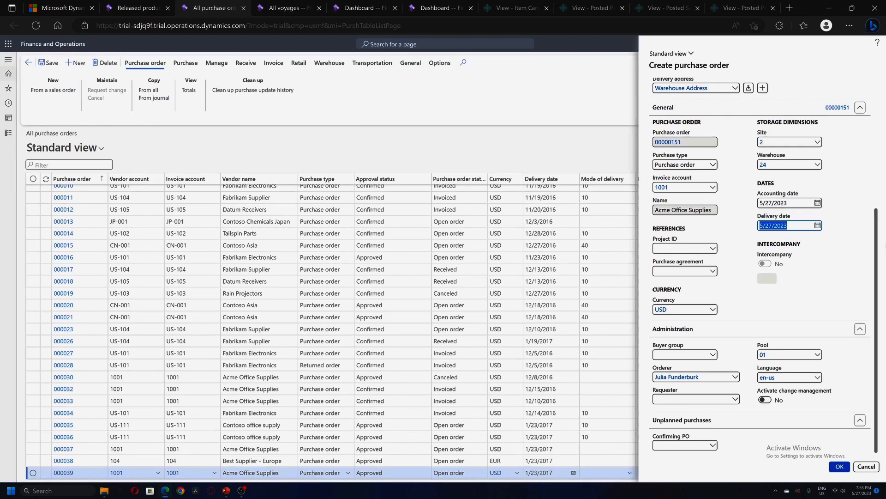
pyautogui.click(837, 466)
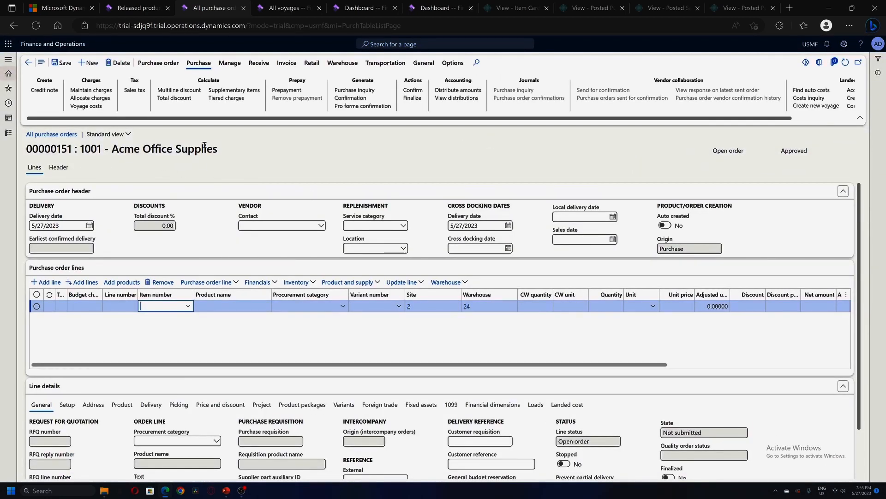
# Set the delivery terms in the purchase order header to EXW (Ex works) and open the EXW terms of delivery record.
pyautogui.moveTo(28, 149); pyautogui.dragTo(84, 149)
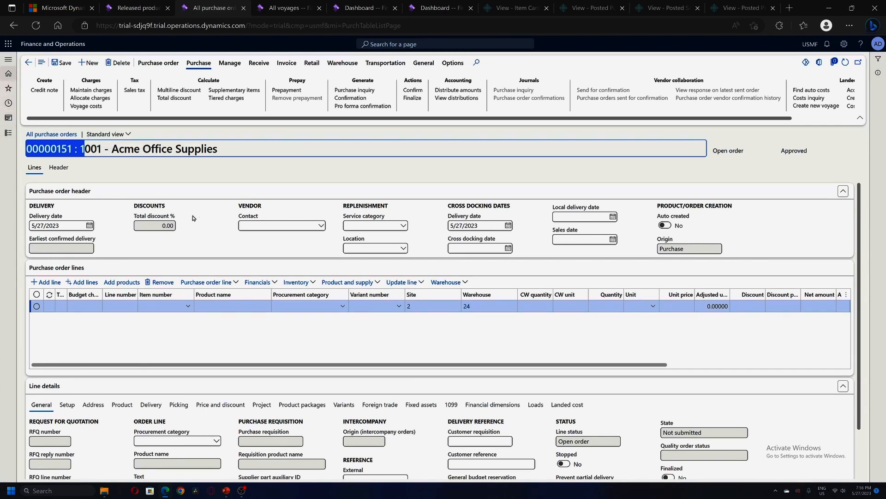
pyautogui.click(59, 167)
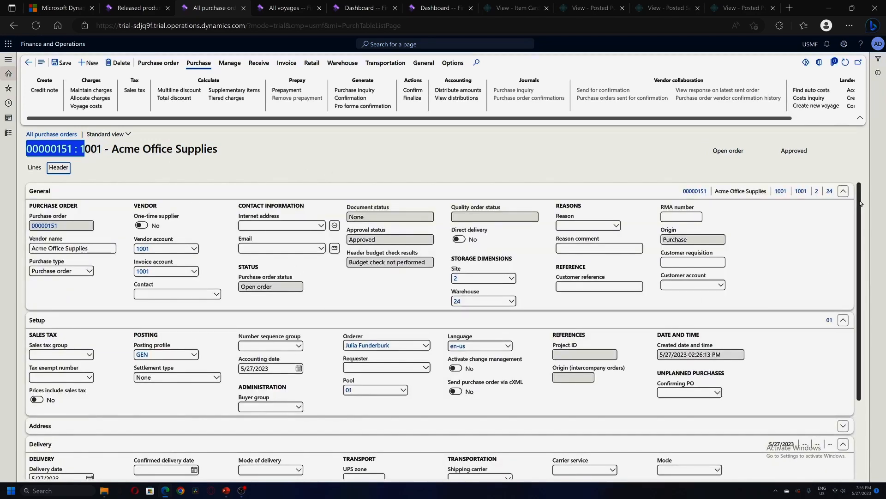
pyautogui.scroll(-2, 866, 258)
pyautogui.scroll(-1, 866, 258)
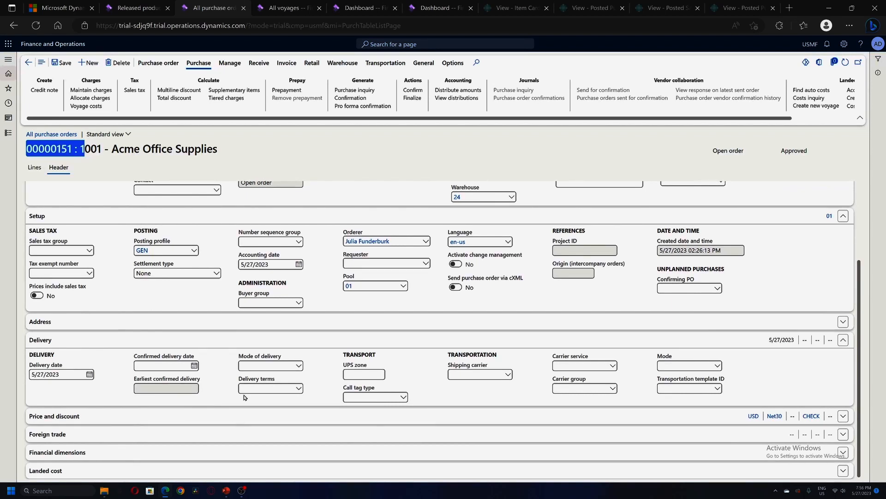
pyautogui.click(259, 389)
pyautogui.click(299, 389)
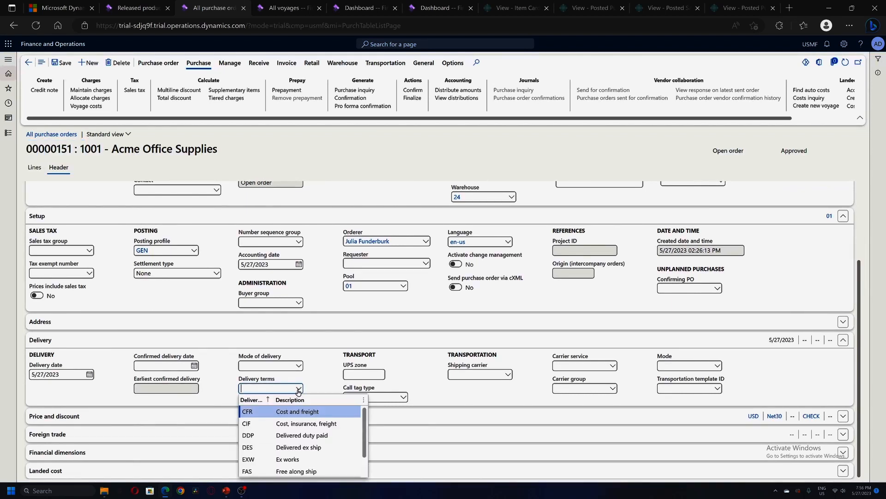
pyautogui.click(275, 462)
pyautogui.click(312, 329)
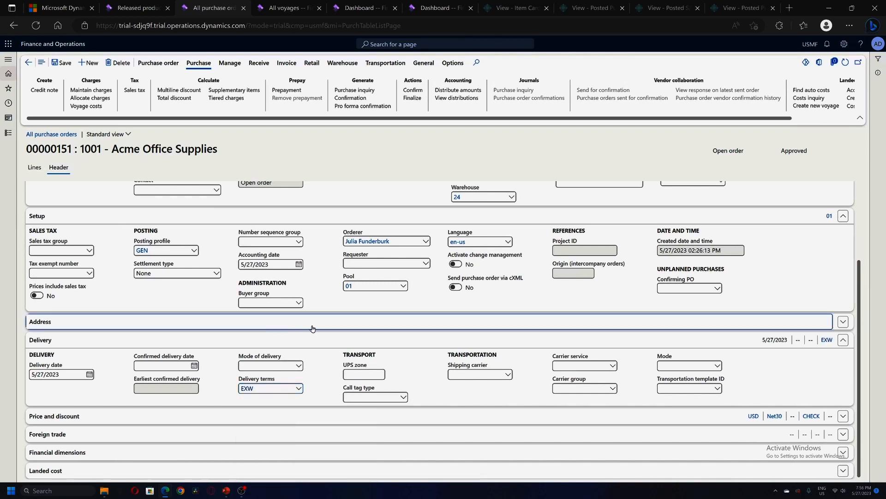
pyautogui.click(247, 464)
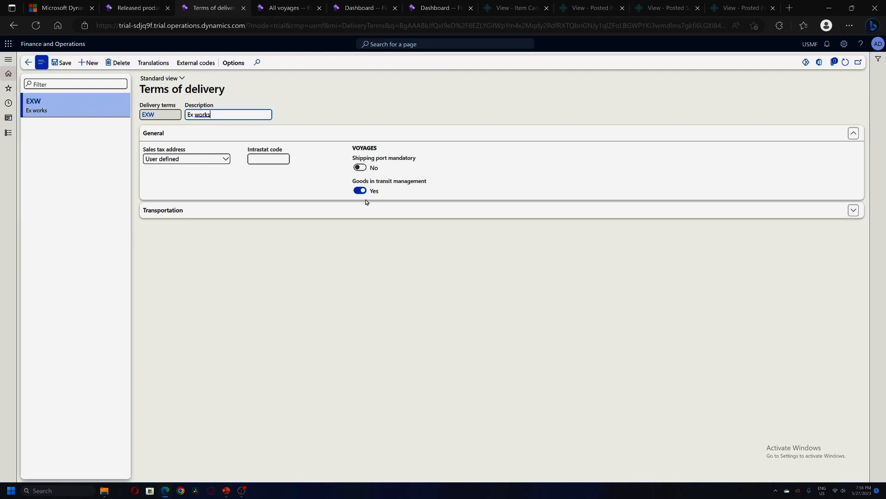
# Search for Feature management from the dashboard and open its System administration workspace.
pyautogui.click(368, 9)
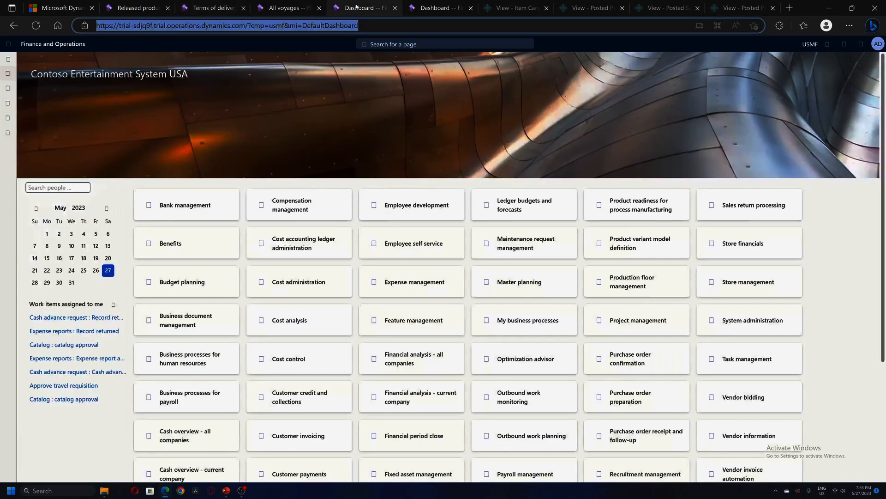
pyautogui.click(414, 43)
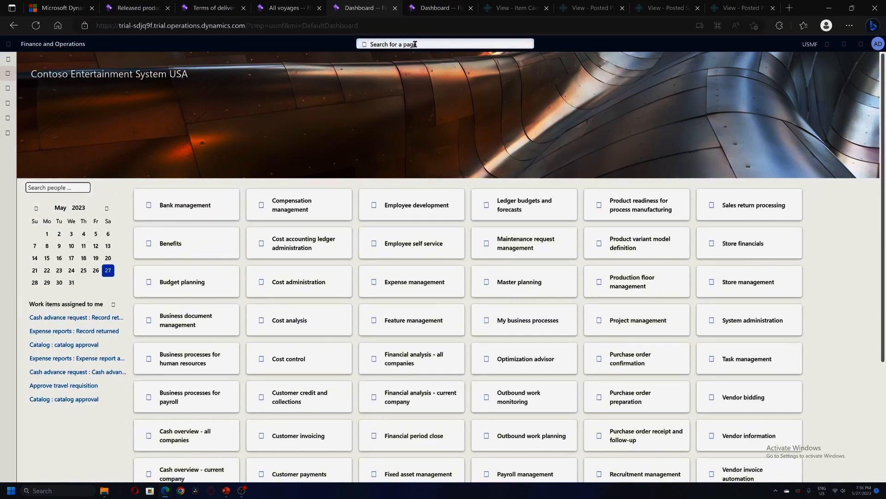
pyautogui.write('FEATURE MANAGE')
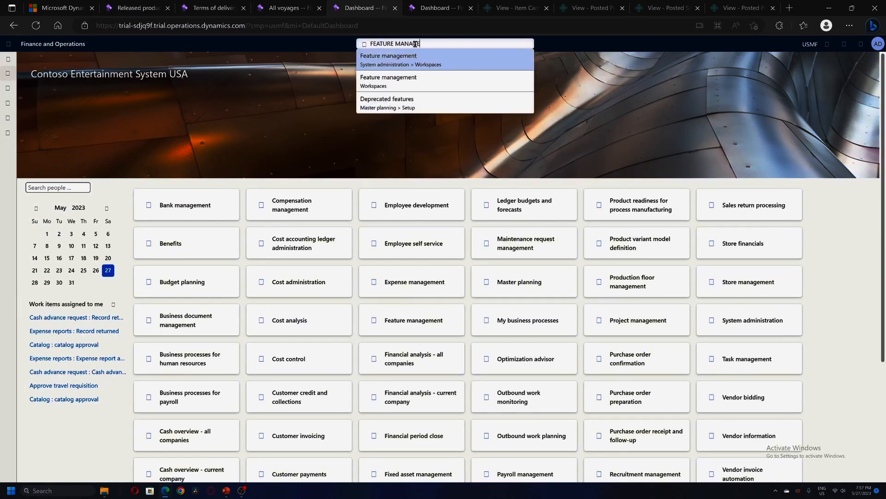
pyautogui.click(394, 62)
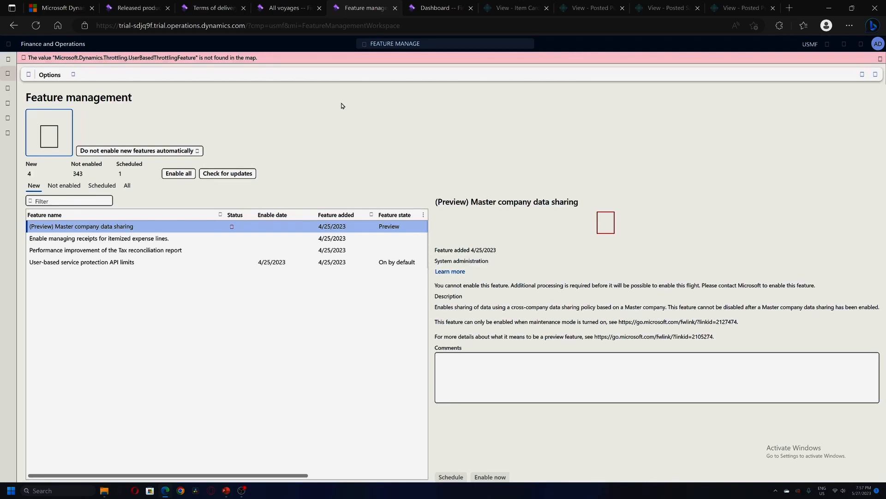
# Filter the list of all features by the feature name LANDED COST and examine the Landed cost feature's status.
pyautogui.click(127, 186)
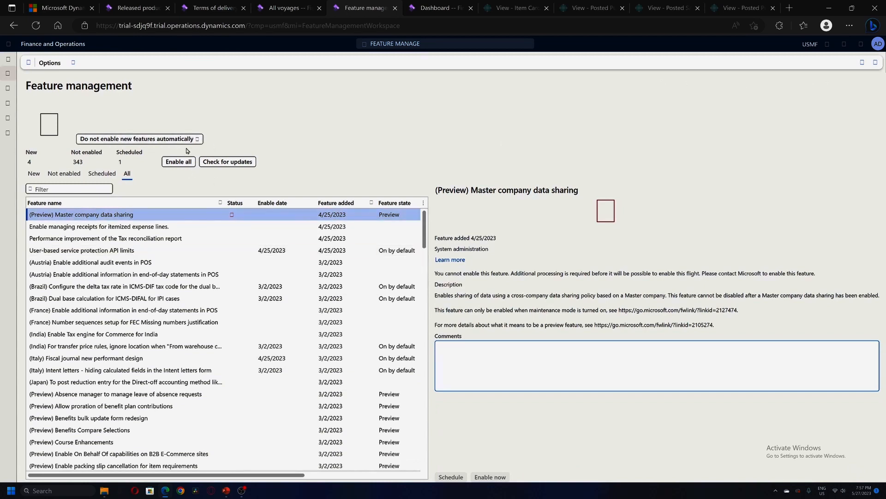
pyautogui.click(80, 187)
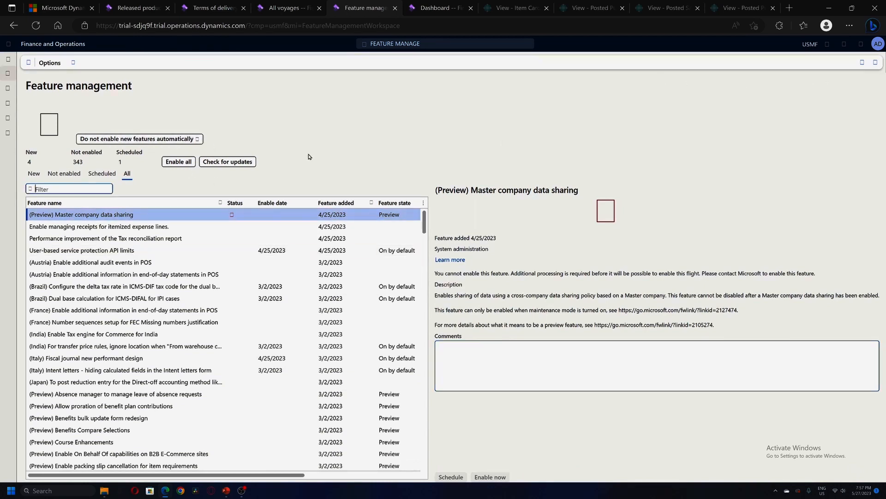
pyautogui.write('LANDED ')
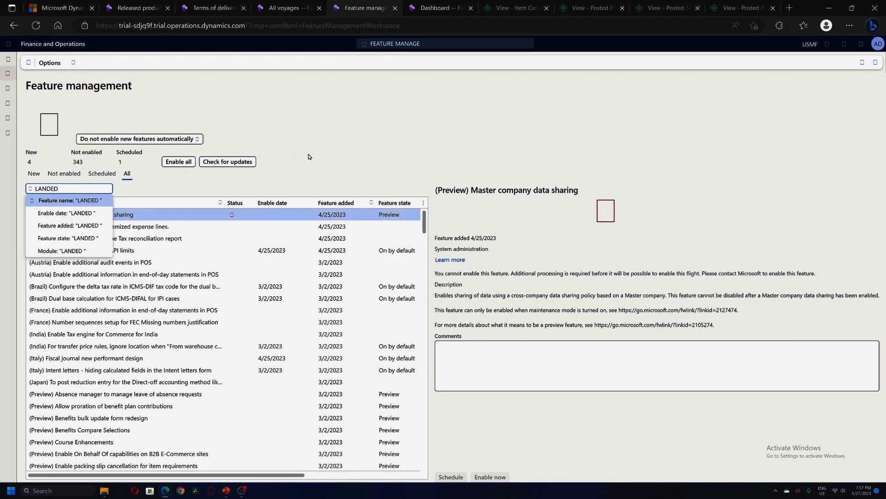
pyautogui.write('COST')
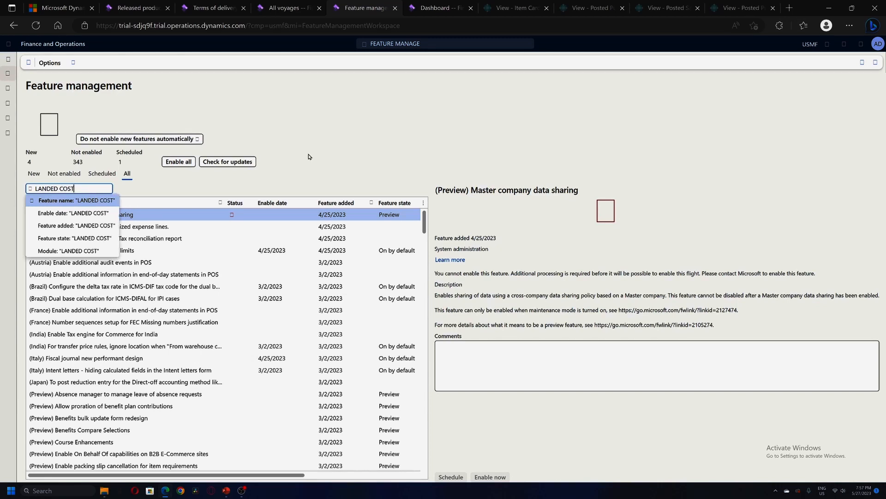
pyautogui.press('Return')
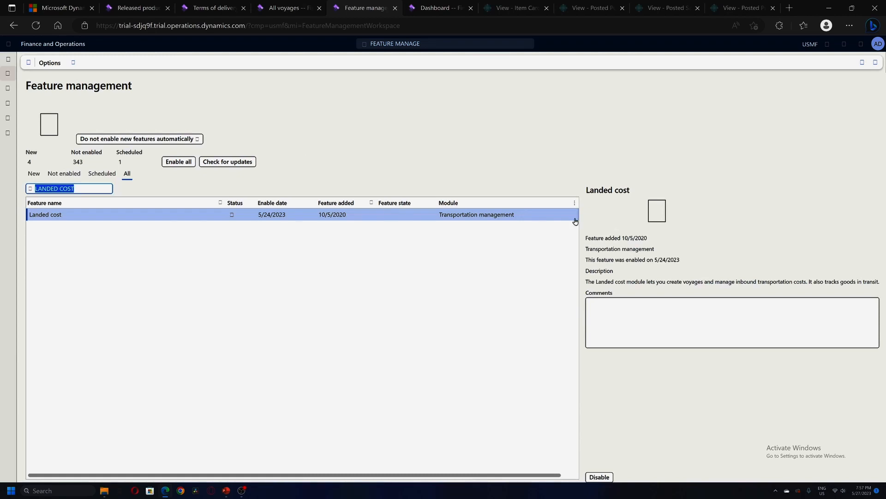
pyautogui.click(414, 218)
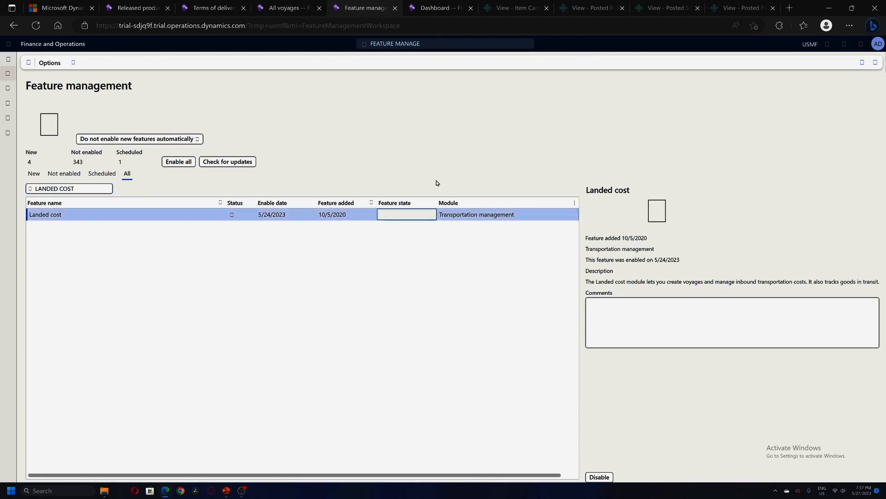
# Return from the terms of delivery to the purchase order lines and enter item LCITEM4 on the first line.
pyautogui.click(227, 11)
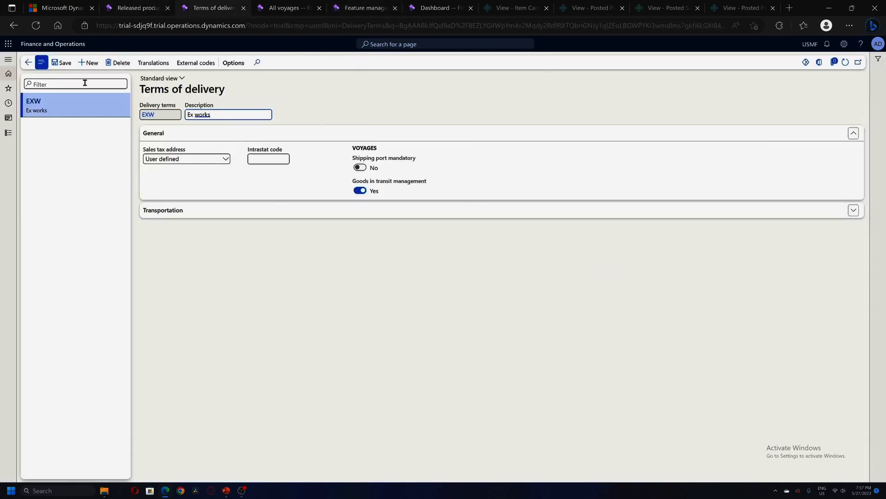
pyautogui.click(29, 63)
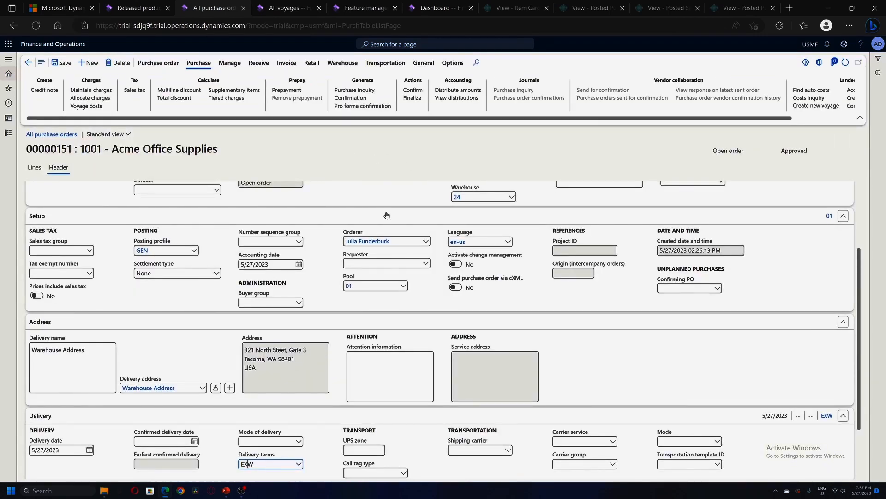
pyautogui.click(34, 167)
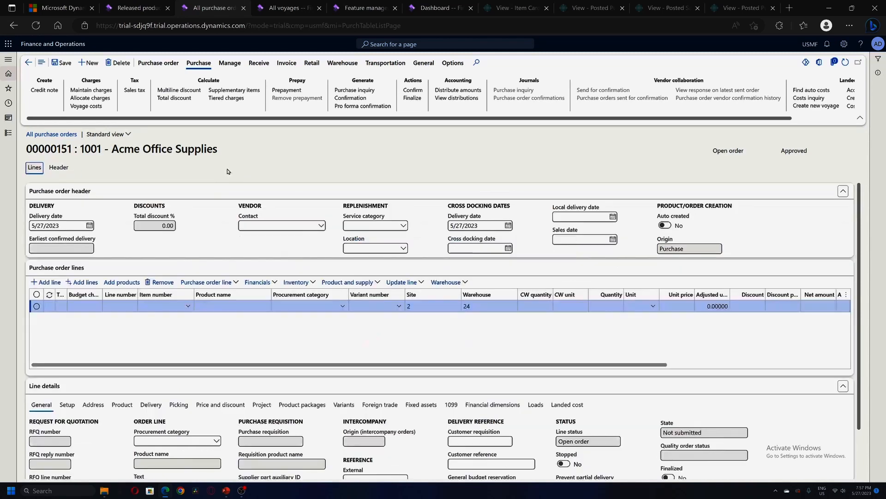
pyautogui.click(158, 304)
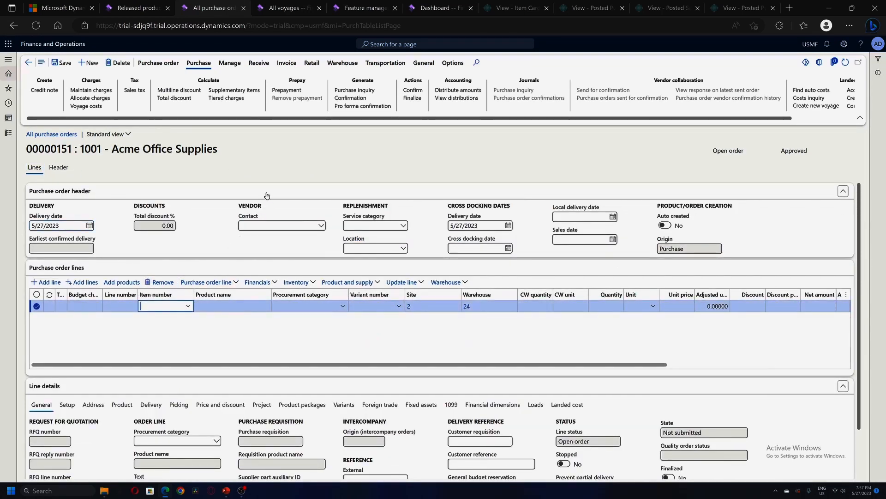
pyautogui.write('LCITEM')
pyautogui.press('Tab')
pyautogui.press('Tab')
pyautogui.press('Tab')
pyautogui.press('Tab')
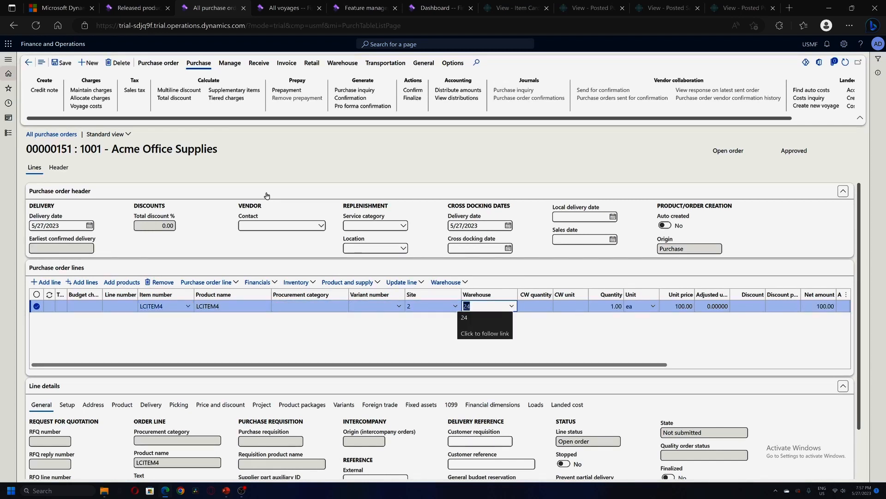
# Open the record of the line's warehouse 24 and examine its transit, goods in transit and under delivery warehouses.
pyautogui.click(357, 308)
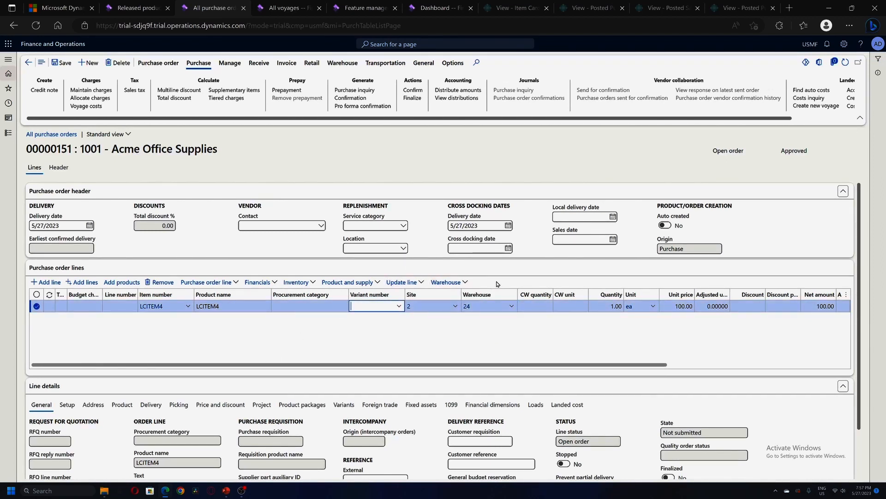
pyautogui.click(468, 308)
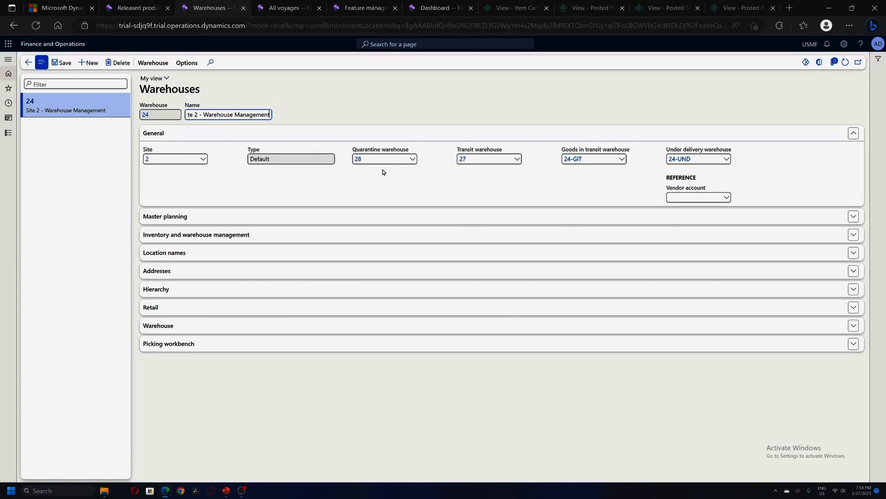
pyautogui.click(483, 160)
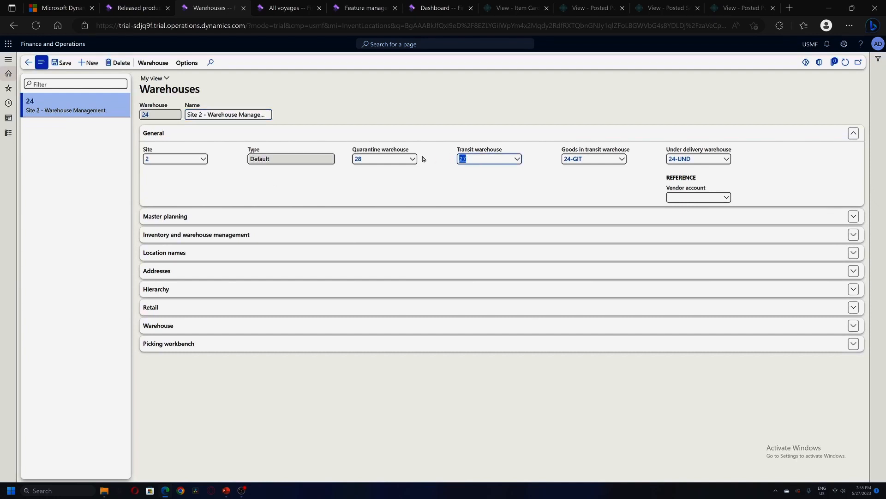
pyautogui.click(587, 157)
pyautogui.click(675, 160)
pyautogui.press('Escape')
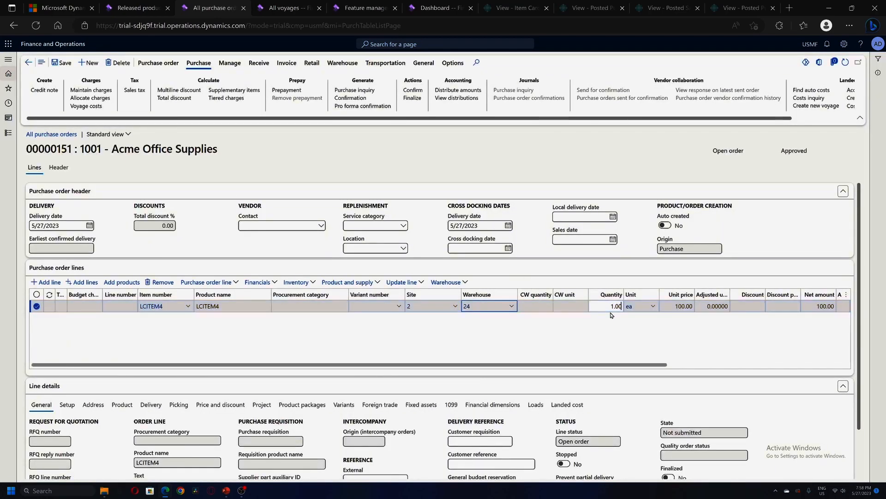
# Set the LCITEM4 line quantity to 100 and save the purchase order.
pyautogui.press('Tab')
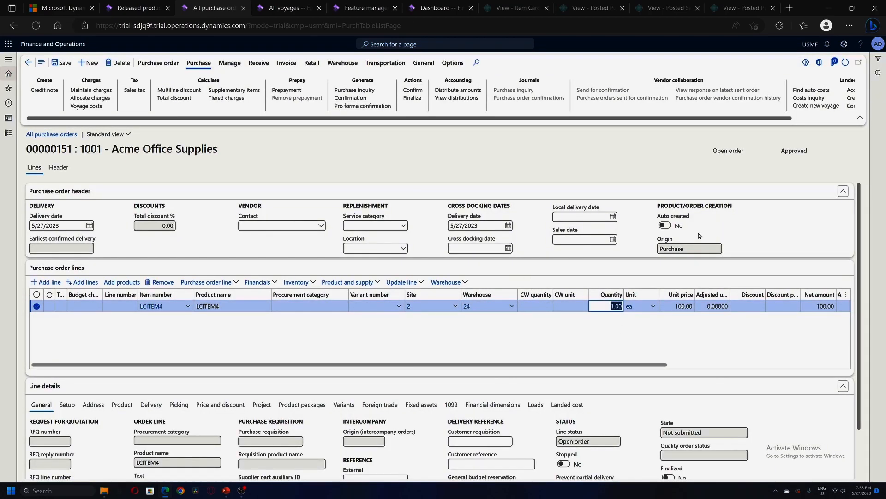
pyautogui.write('100')
pyautogui.press('Tab')
pyautogui.press('Tab')
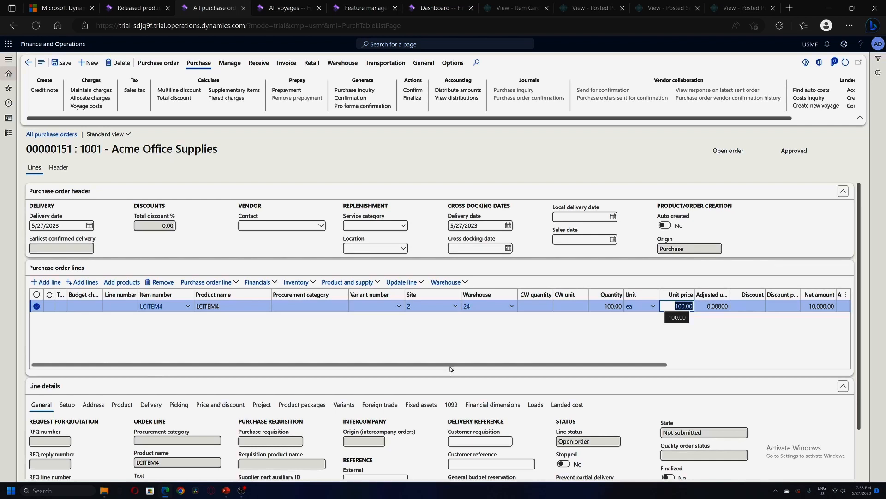
pyautogui.click(595, 307)
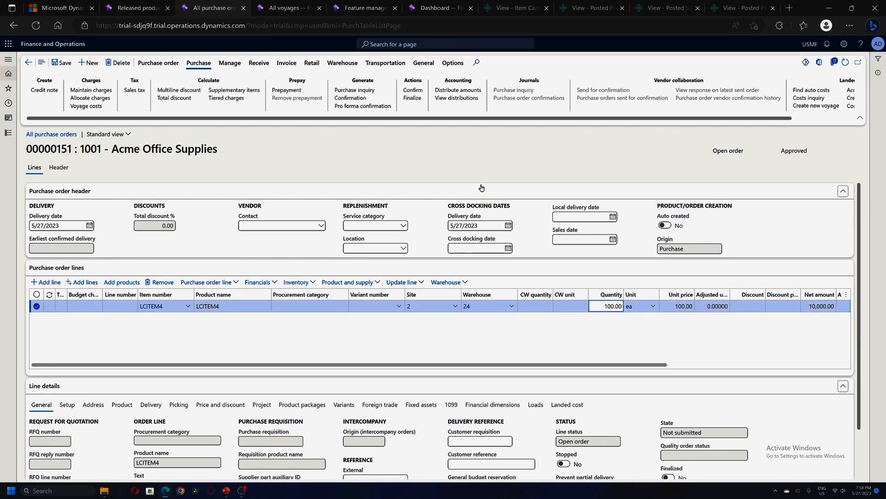
pyautogui.click(230, 63)
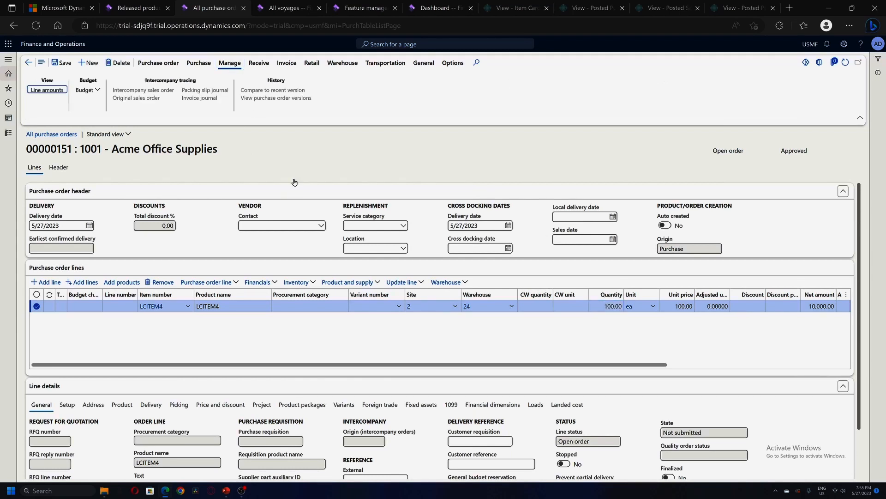
pyautogui.click(157, 62)
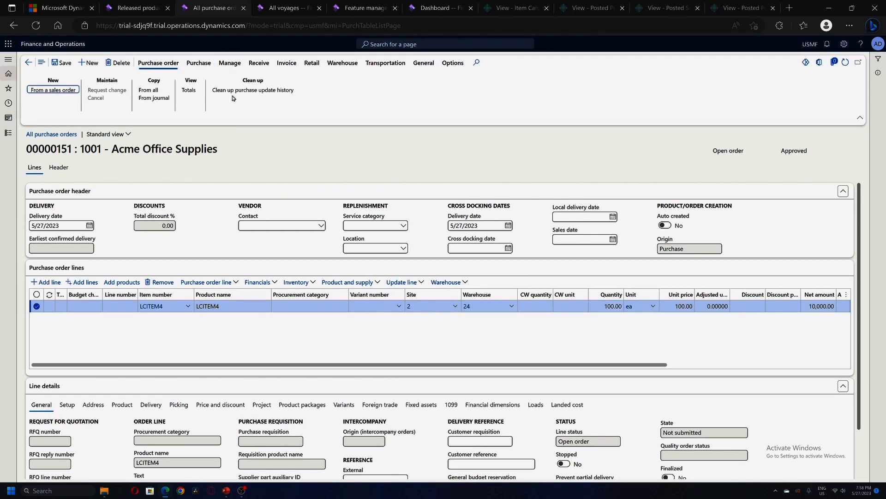
pyautogui.click(230, 63)
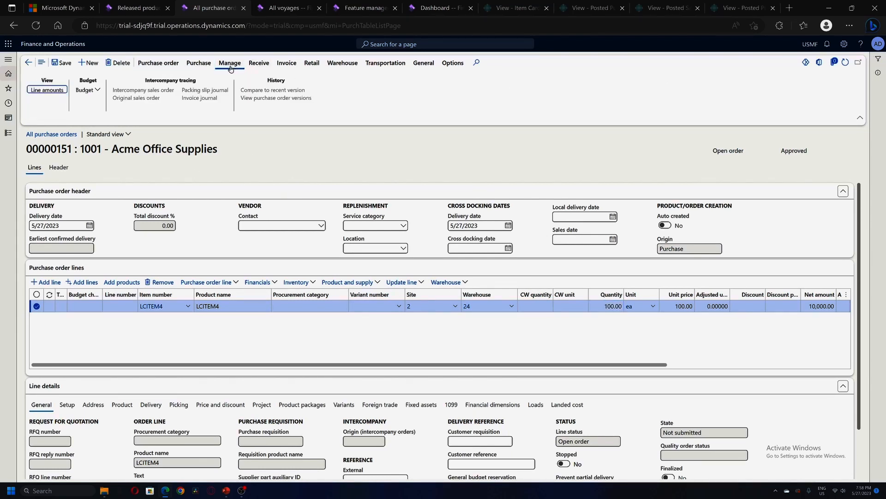
pyautogui.click(63, 63)
# Confirm the purchase order and check its approval status.
pyautogui.click(166, 67)
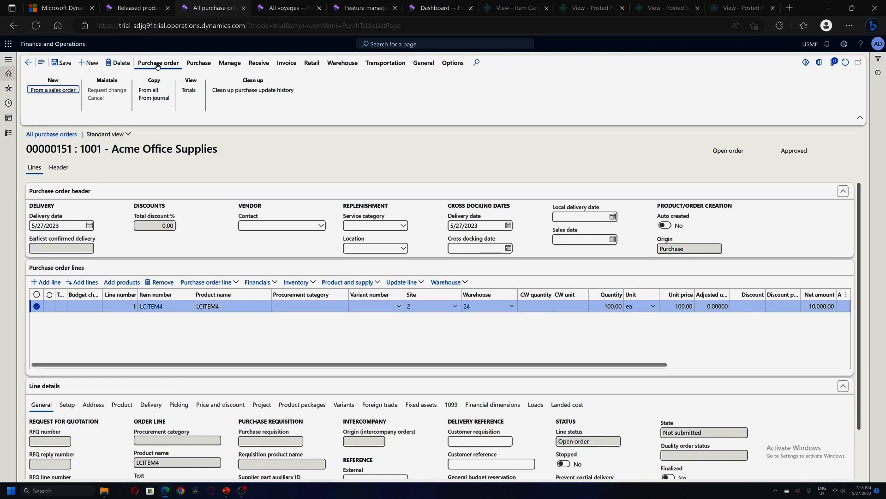
pyautogui.click(196, 63)
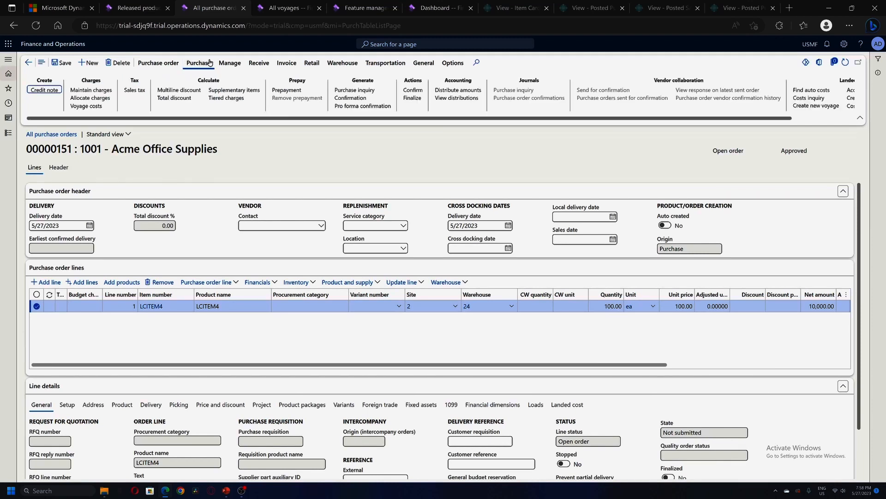
pyautogui.click(229, 63)
pyautogui.click(265, 64)
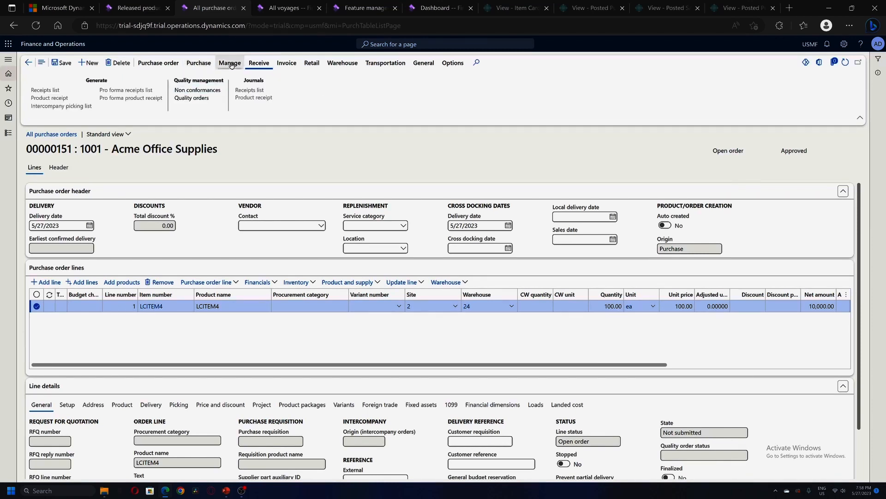
pyautogui.click(223, 63)
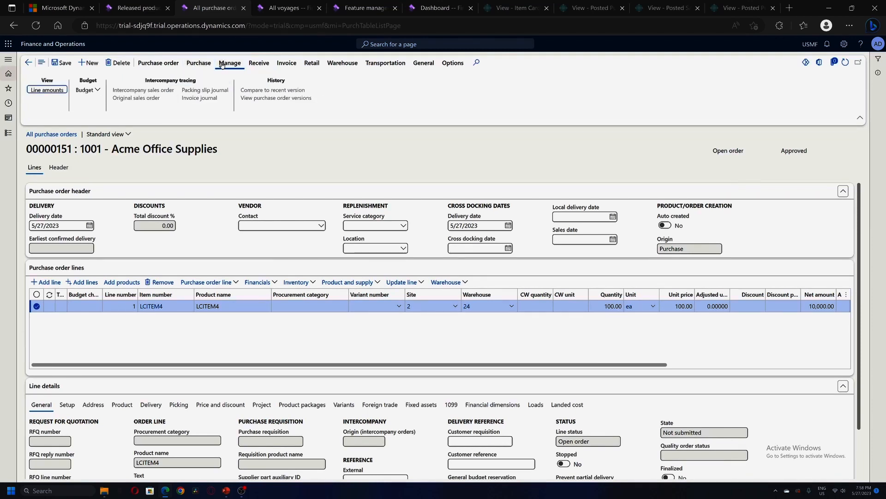
pyautogui.click(198, 63)
pyautogui.click(412, 91)
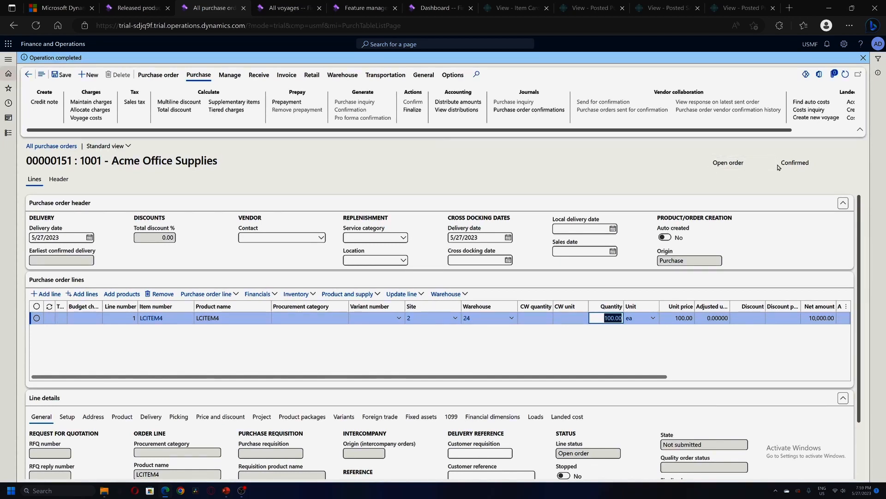
pyautogui.click(811, 164)
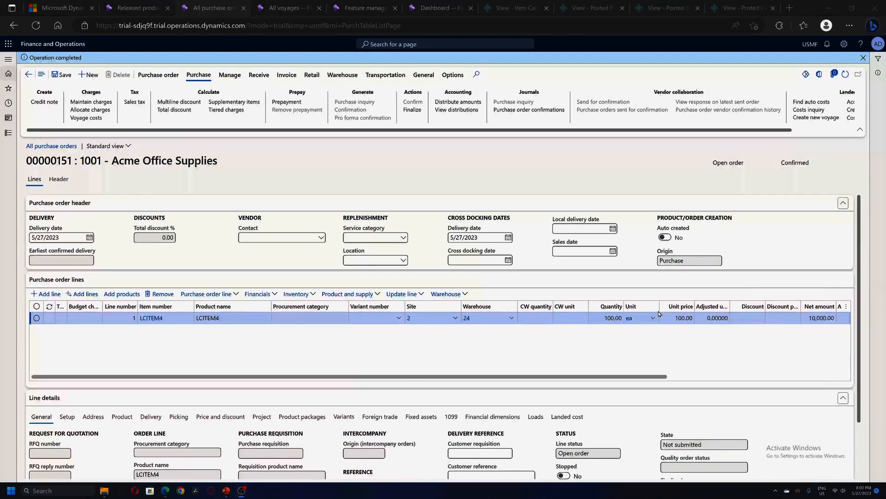
# Open the All voyages list of the Landed cost module and start creating a voyage.
pyautogui.click(241, 490)
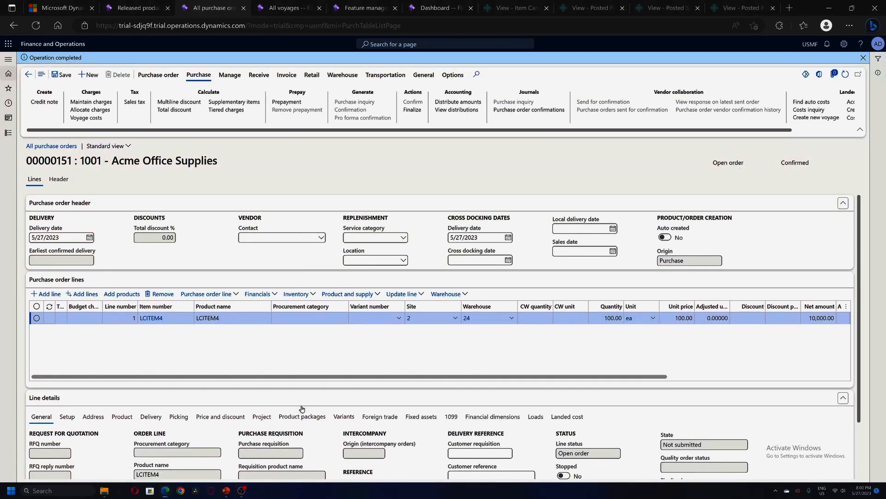
pyautogui.click(264, 8)
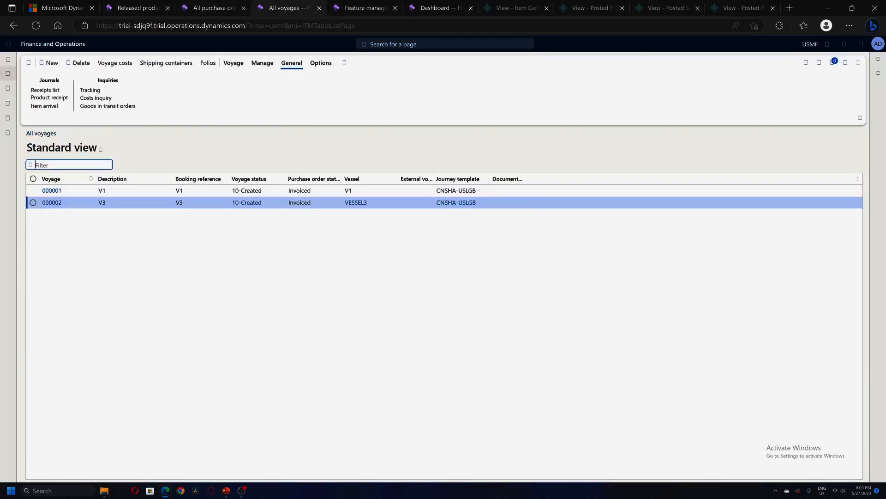
pyautogui.click(8, 133)
pyautogui.scroll(-5, 47, 171)
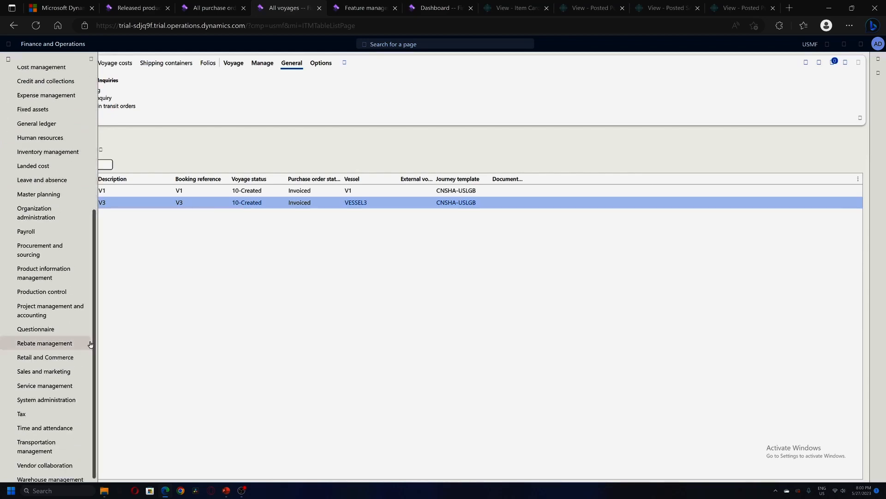
pyautogui.click(47, 171)
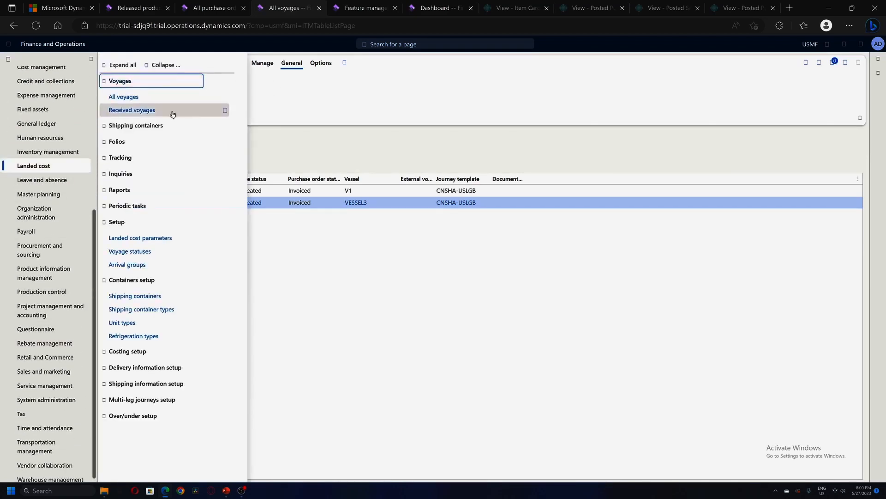
pyautogui.click(133, 99)
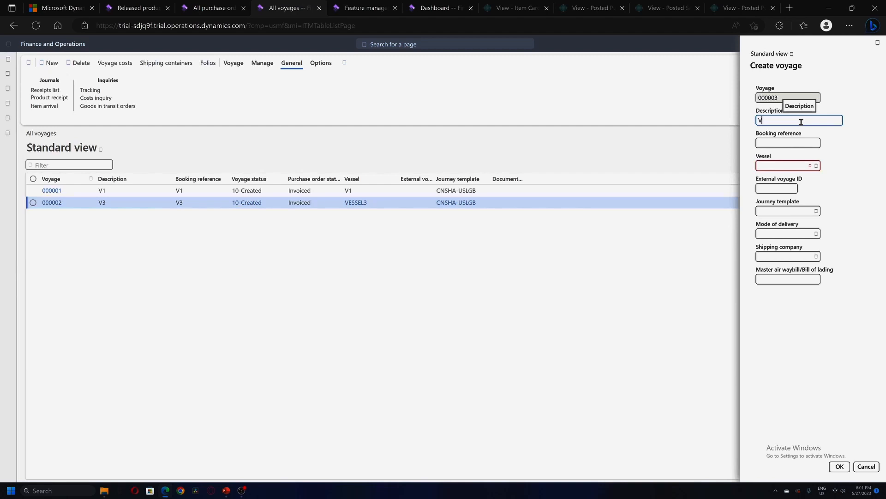
# Fill in the new voyage's description V6, booking reference V6 and vessel VESSEL6.
pyautogui.write('6')
pyautogui.press('Tab')
pyautogui.write('V6')
pyautogui.press('Tab')
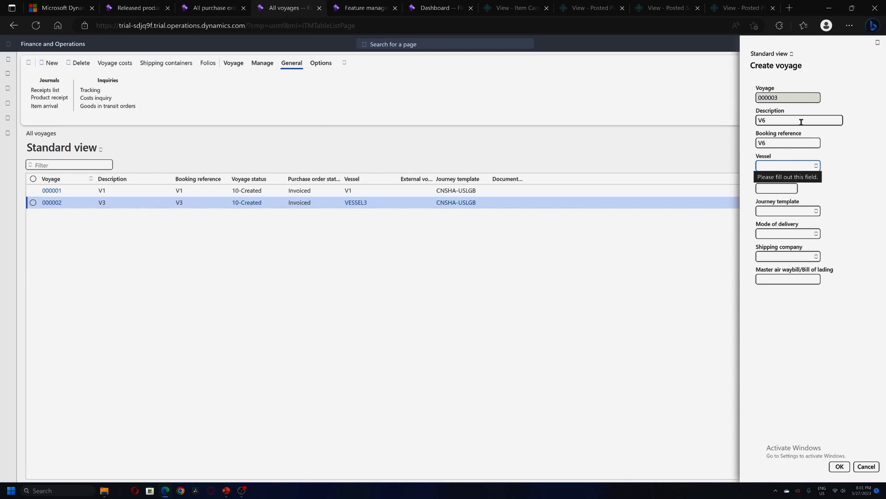
pyautogui.write('VE')
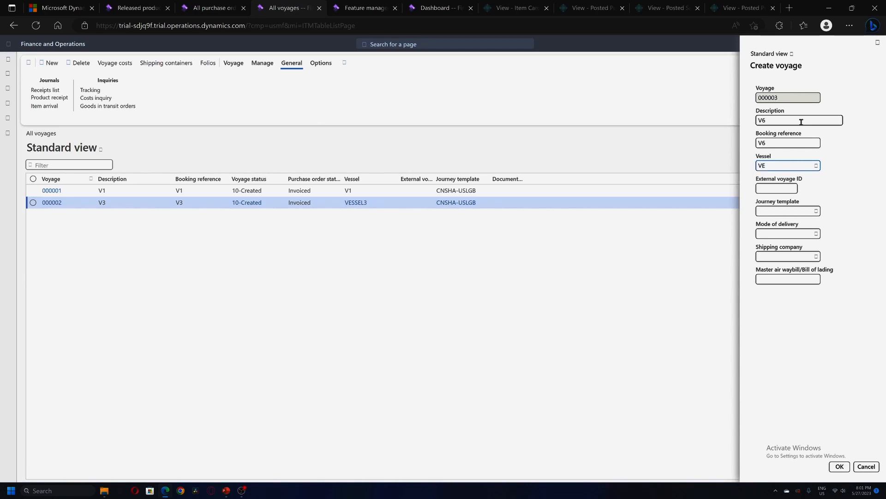
pyautogui.write('SSEL6')
pyautogui.press('Tab')
# Choose the CNSHA-USLGB journey template (Shanghai China to Long Beach) for the voyage.
pyautogui.hotkey('alt', 'Down')
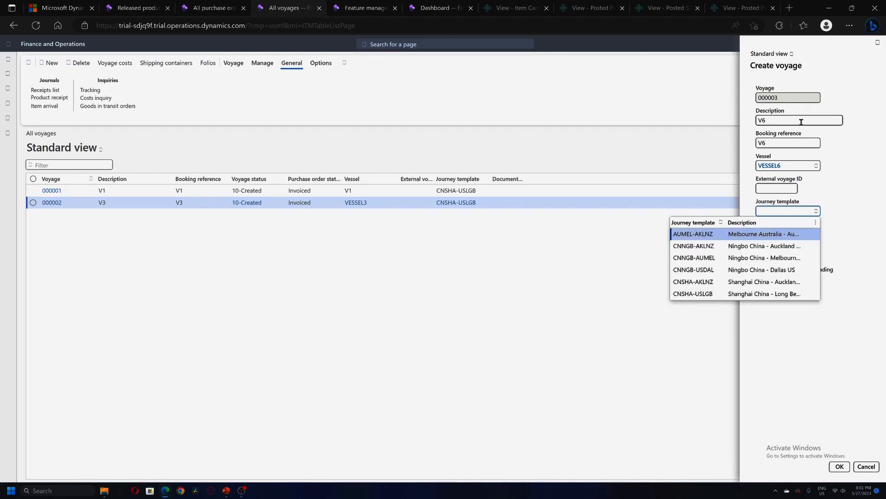
pyautogui.press('Down')
pyautogui.press('Down')
pyautogui.press('Down')
pyautogui.press('Down')
pyautogui.press('Down')
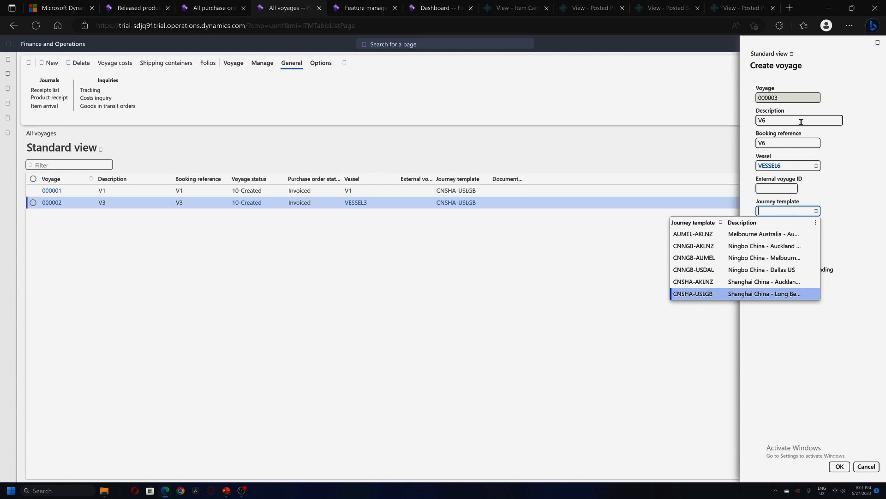
pyautogui.press('Tab')
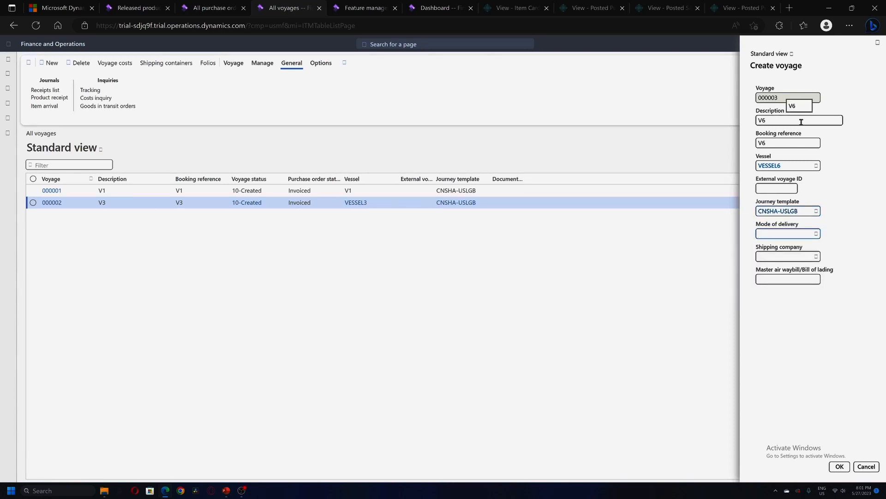
# Set the voyage's mode of delivery to 40 (Ocean) and leave the shipping company blank for now.
pyautogui.hotkey('alt', 'Down')
pyautogui.press('Down')
pyautogui.press('Down')
pyautogui.press('Down')
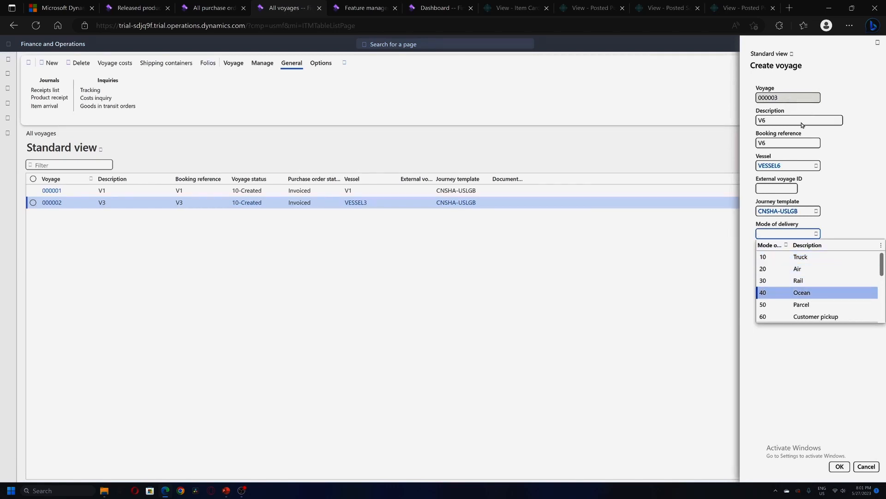
pyautogui.press('Tab')
pyautogui.press('Tab')
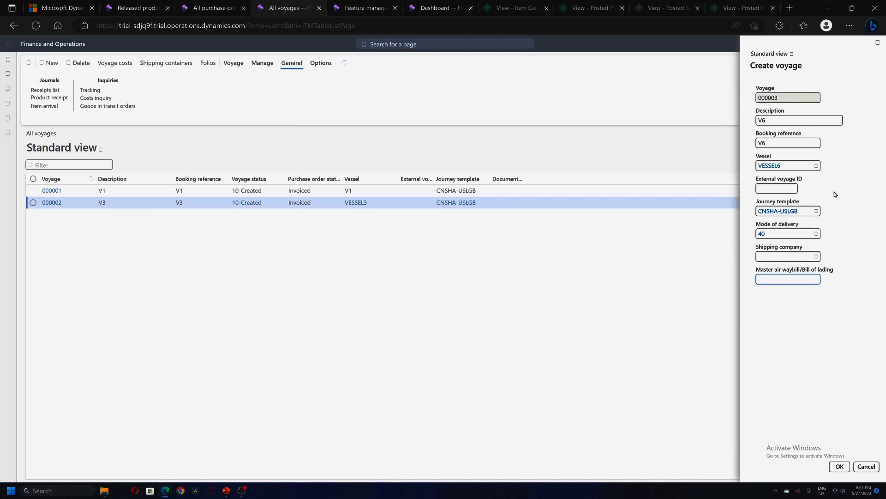
# Assign Lande Packaging Supplies as the shipping company and create the voyage.
pyautogui.click(816, 256)
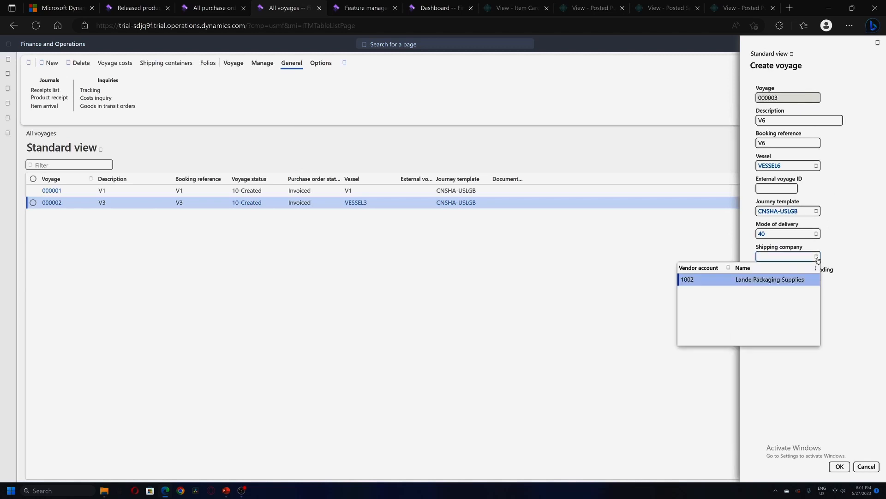
pyautogui.click(701, 279)
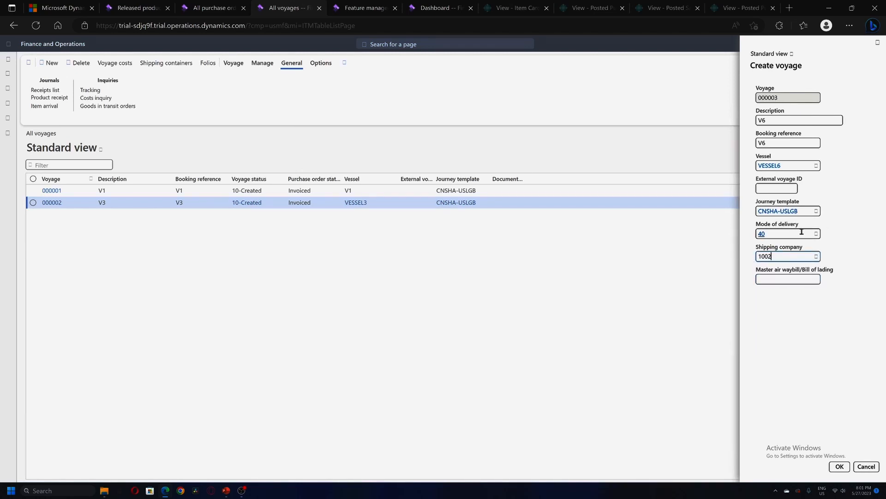
pyautogui.click(839, 465)
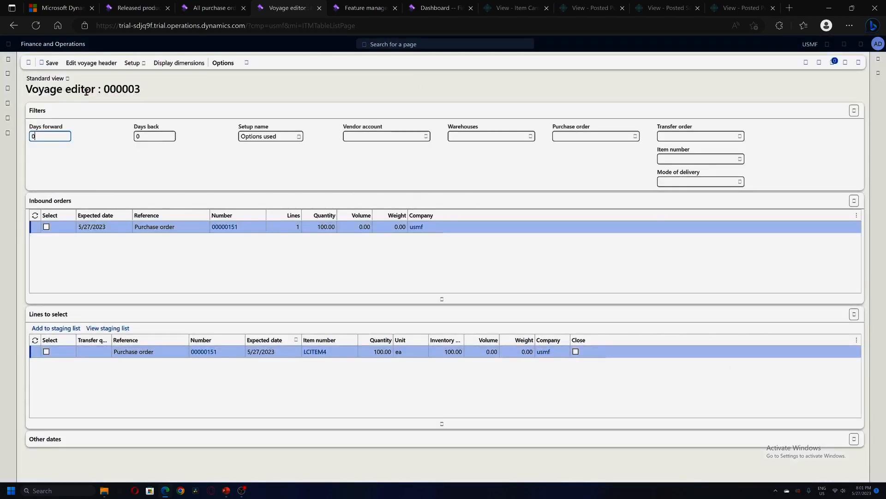
# Select the inbound purchase order with its LCITEM4 line in the voyage editor and add it to the staging list.
pyautogui.doubleClick(152, 91)
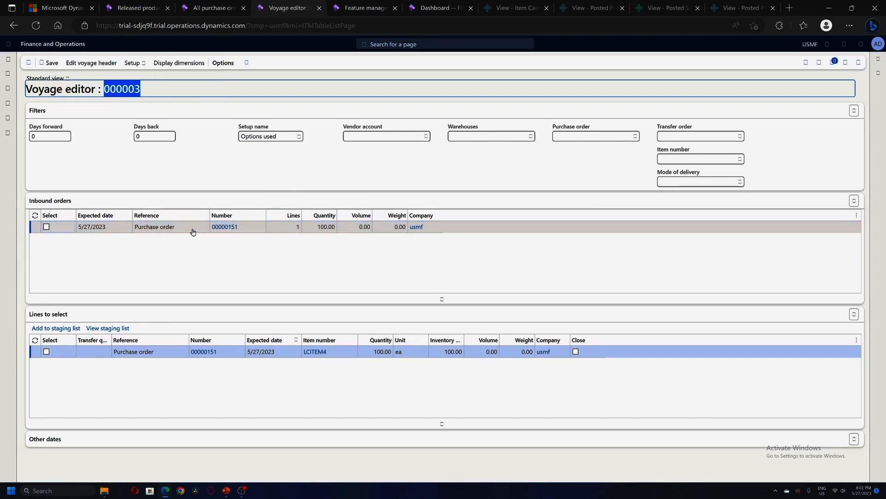
pyautogui.click(47, 227)
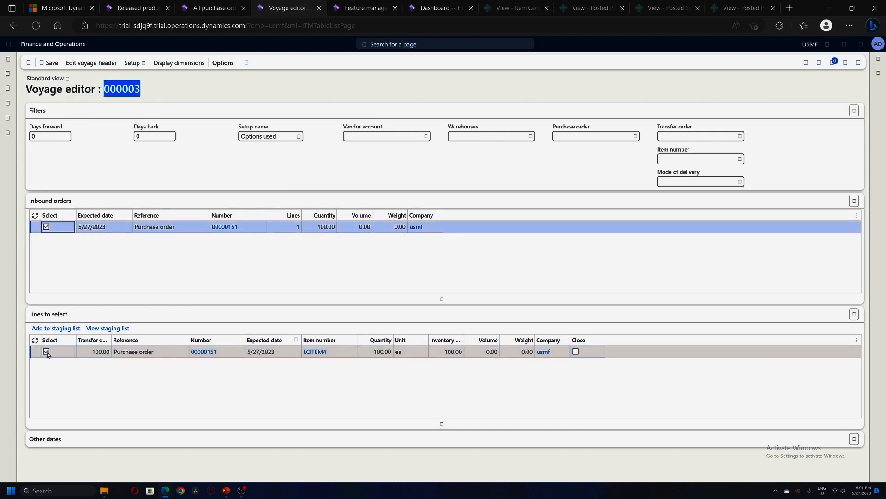
pyautogui.click(56, 328)
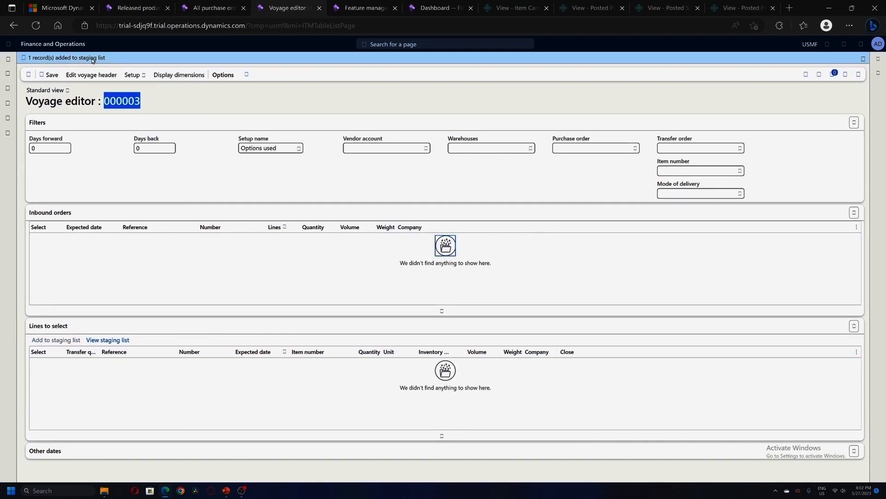
# View the staging list and assign its line to a new shipping container, ECMU4657496 of type 40'FCL.
pyautogui.click(107, 340)
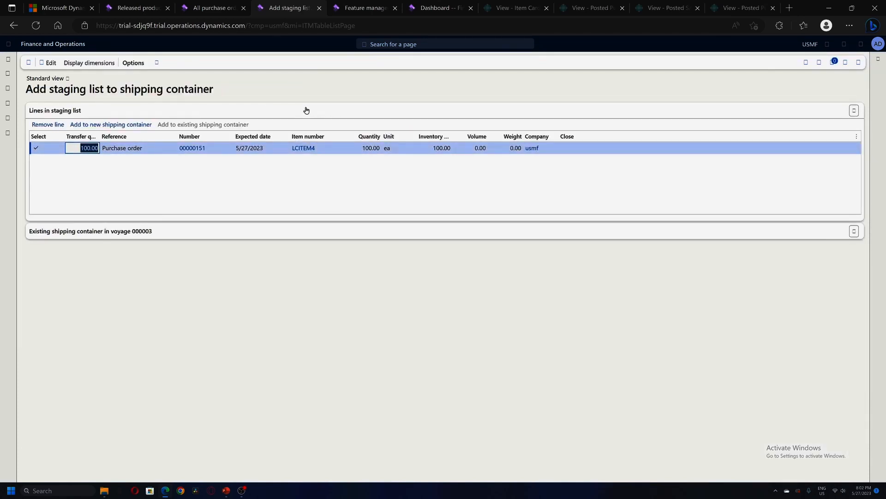
pyautogui.click(123, 125)
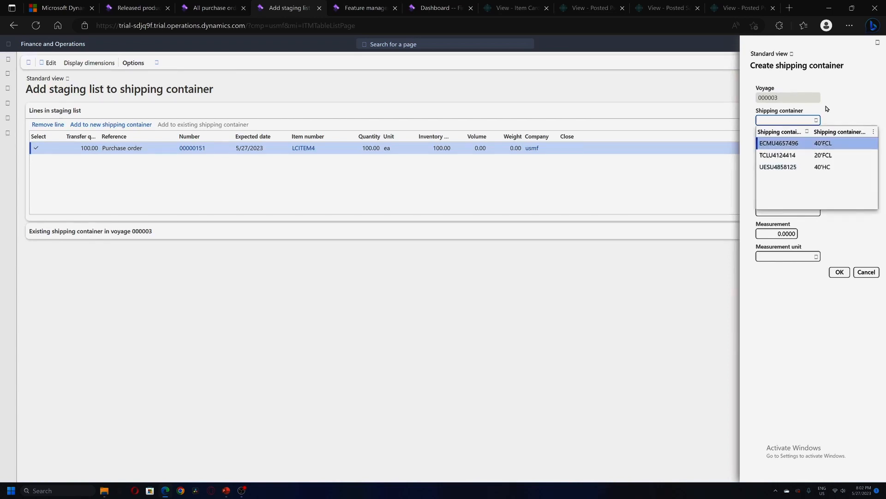
pyautogui.press('Return')
pyautogui.press('Tab')
pyautogui.press('Tab')
pyautogui.press('Tab')
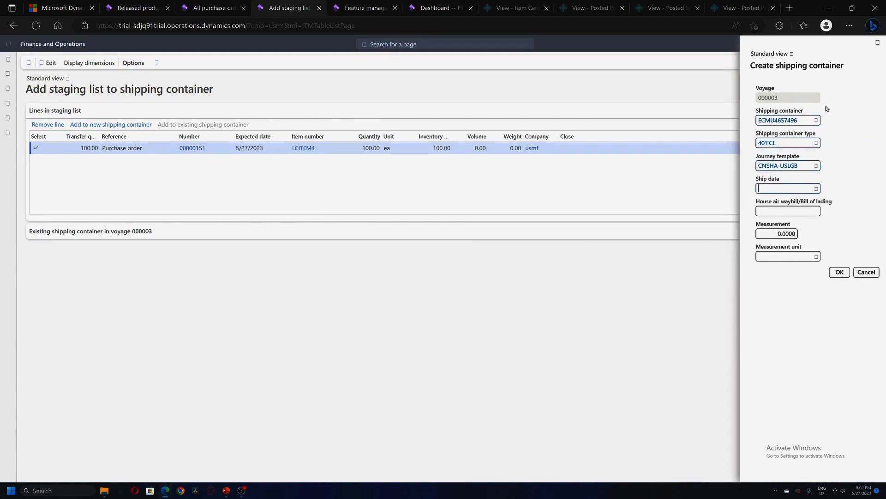
# Set the container's ship date to 5/27/2023 and measurement to 11, and create the shipping container.
pyautogui.hotkey('alt', 'Down')
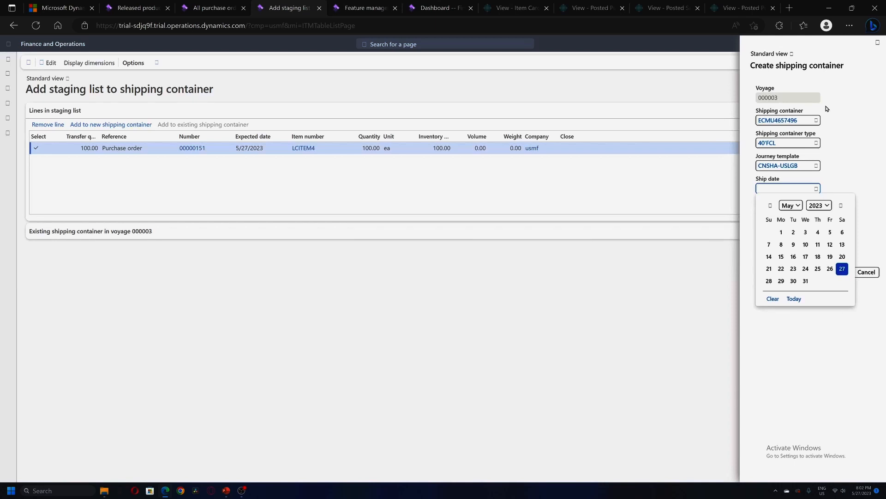
pyautogui.press('Return')
pyautogui.press('Tab')
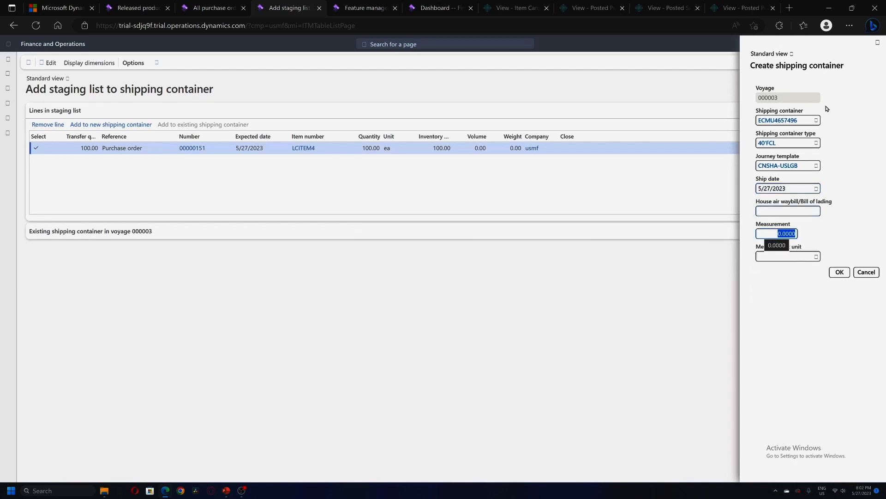
pyautogui.write('11')
pyautogui.press('Tab')
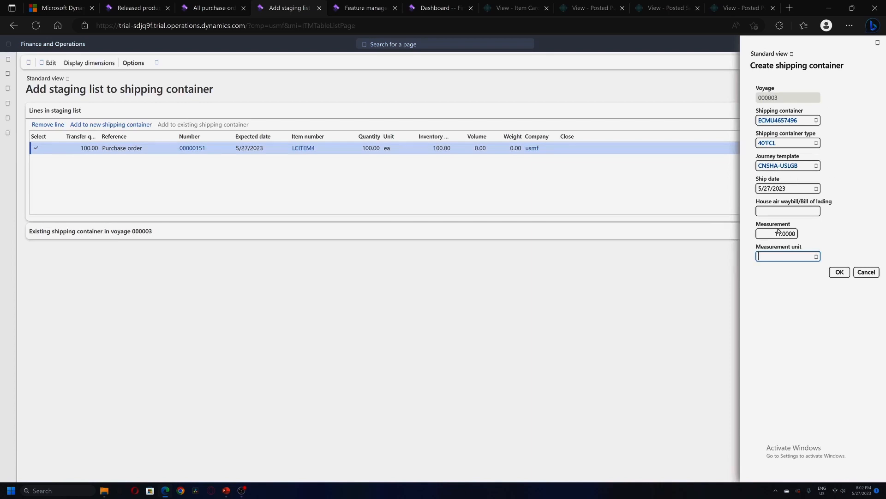
pyautogui.hotkey('shift', 'Tab')
pyautogui.click(840, 273)
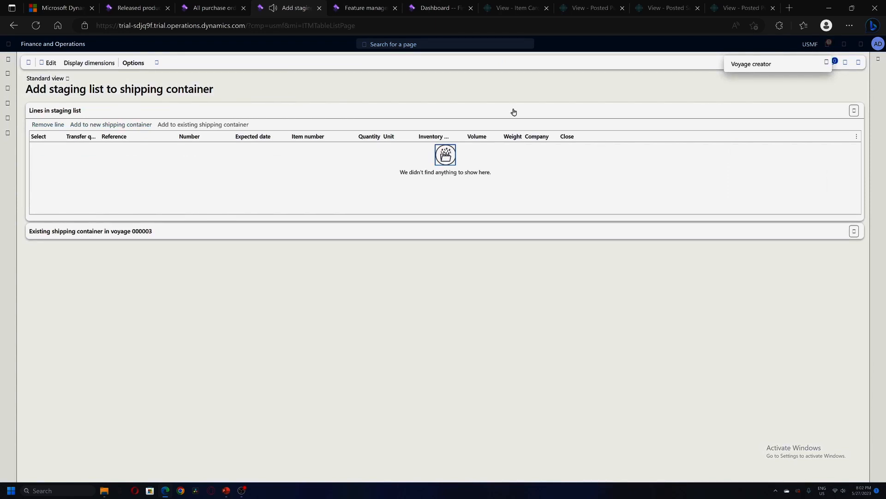
# Leave the staging list, return to the All voyages list and open voyage 000003 (V6).
pyautogui.press('Escape')
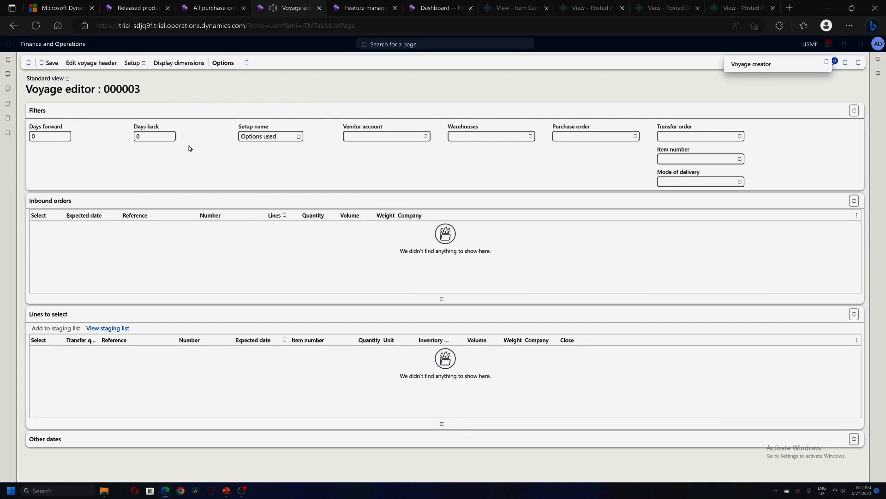
pyautogui.click(14, 134)
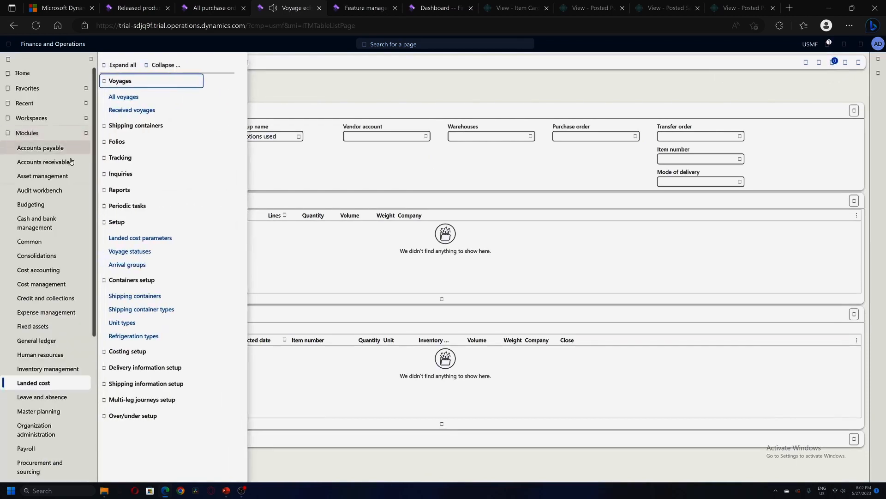
pyautogui.click(150, 96)
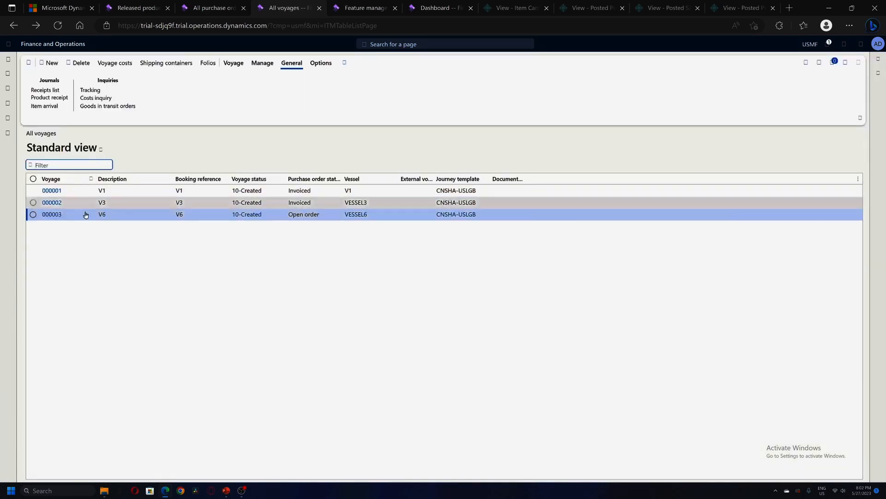
pyautogui.click(45, 215)
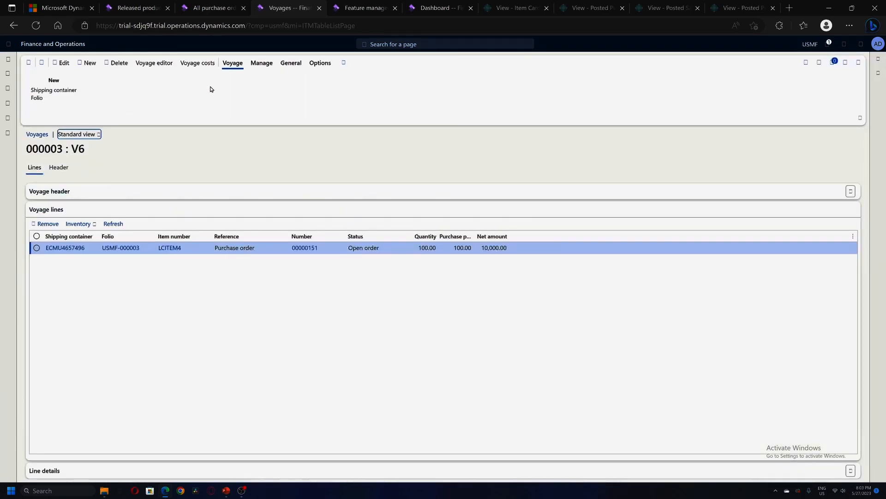
# Open the voyage's inbound tracking and update the start date of the 10-Load leg's Load activity to 5/27/2023.
pyautogui.click(254, 63)
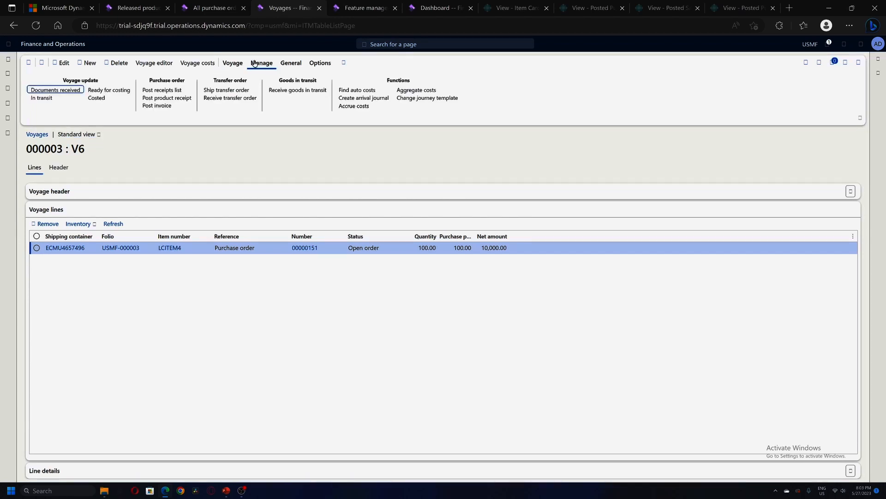
pyautogui.click(287, 63)
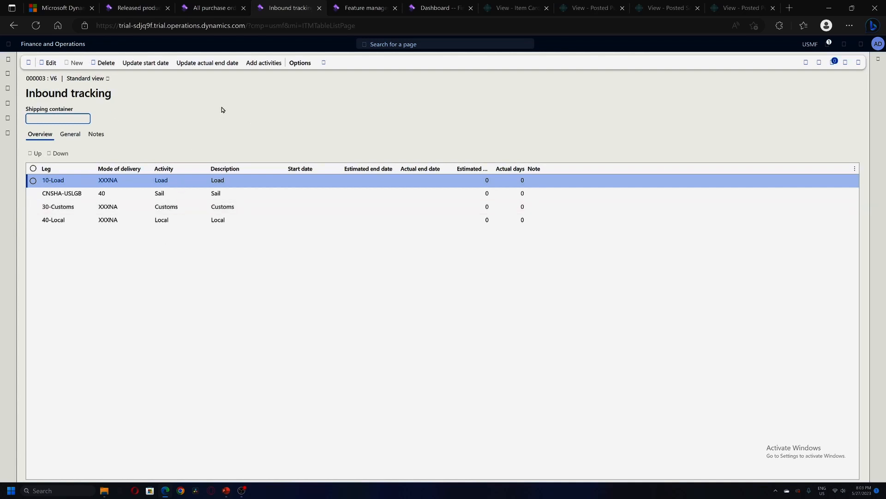
pyautogui.click(152, 63)
pyautogui.click(818, 133)
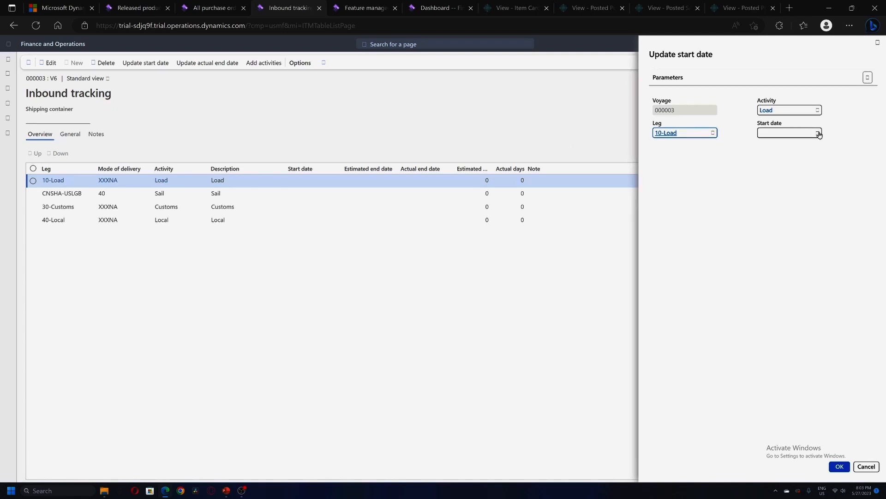
pyautogui.click(843, 213)
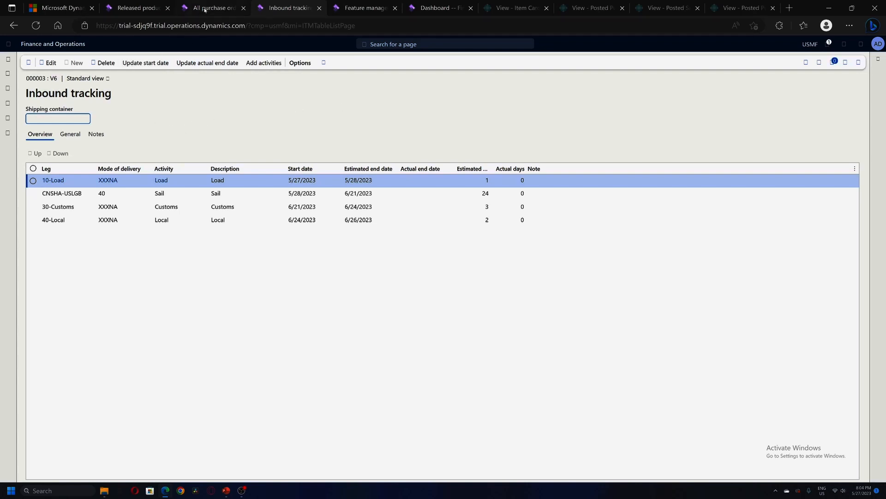
# Refresh the purchase order, check the LCITEM4 line's confirmed delivery date, and return to the voyage's inbound tracking.
pyautogui.moveTo(205, 9)
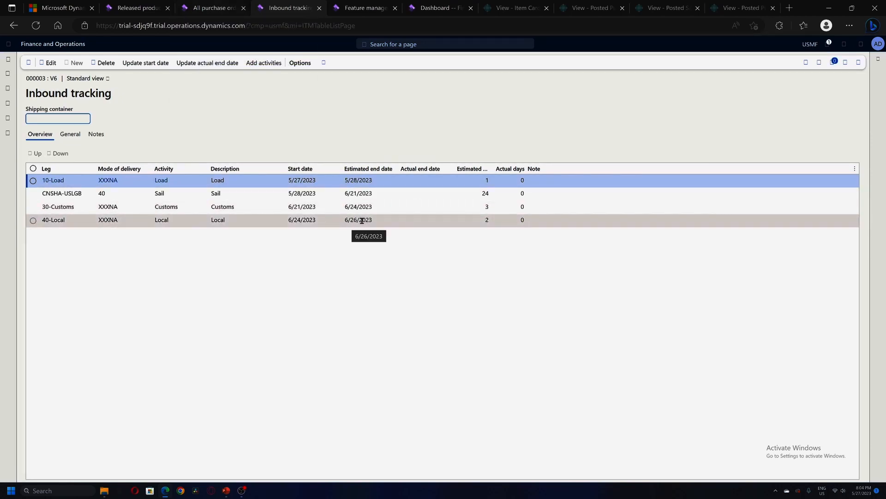
pyautogui.click(217, 8)
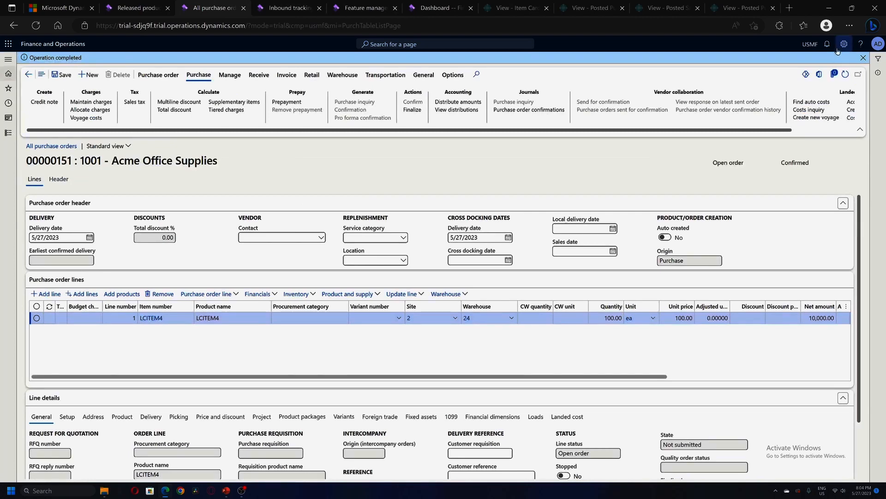
pyautogui.click(863, 57)
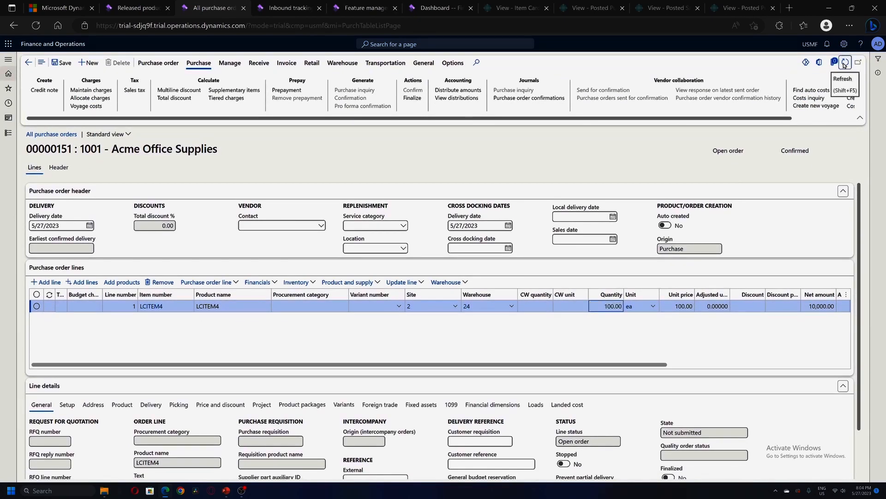
pyautogui.click(845, 63)
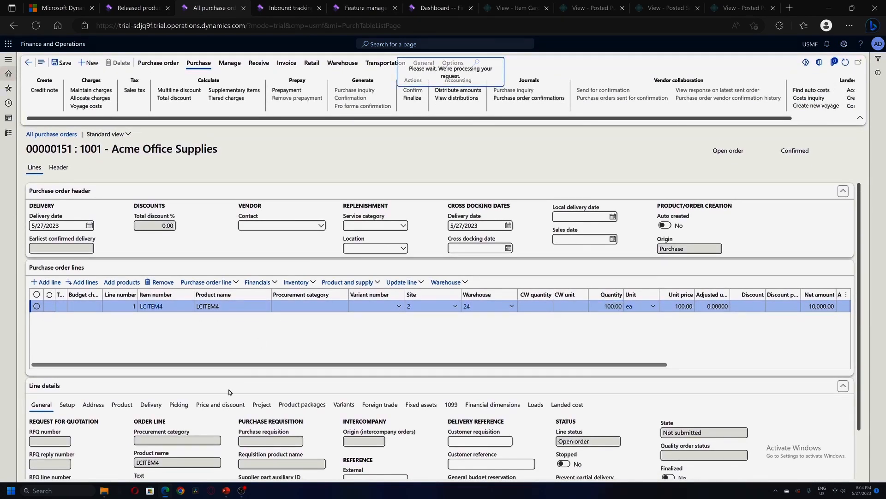
pyautogui.click(151, 405)
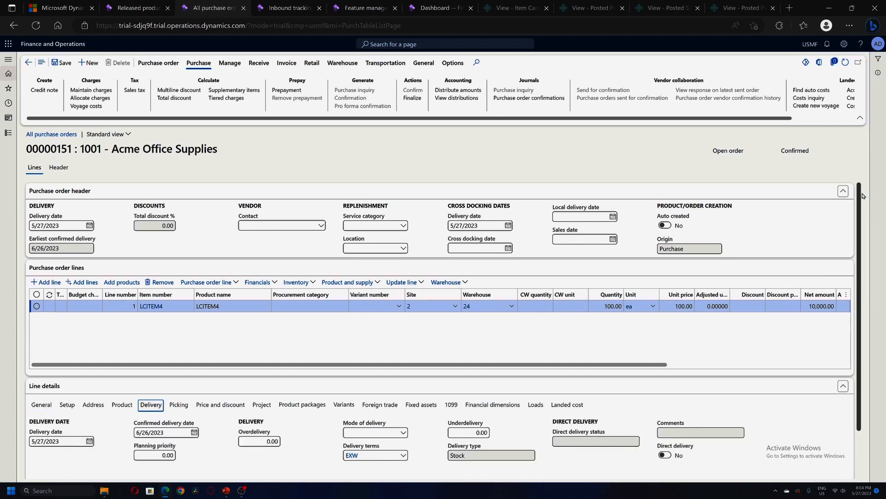
pyautogui.moveTo(860, 193); pyautogui.dragTo(857, 244)
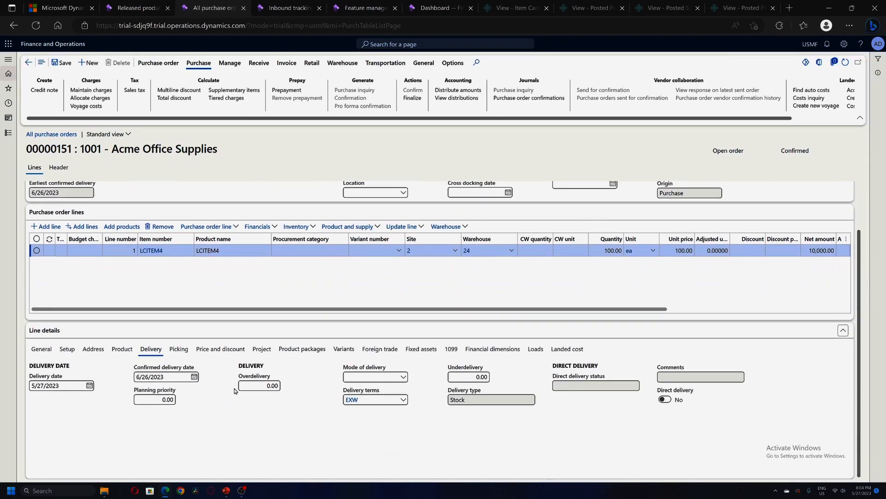
pyautogui.click(163, 377)
pyautogui.click(279, 7)
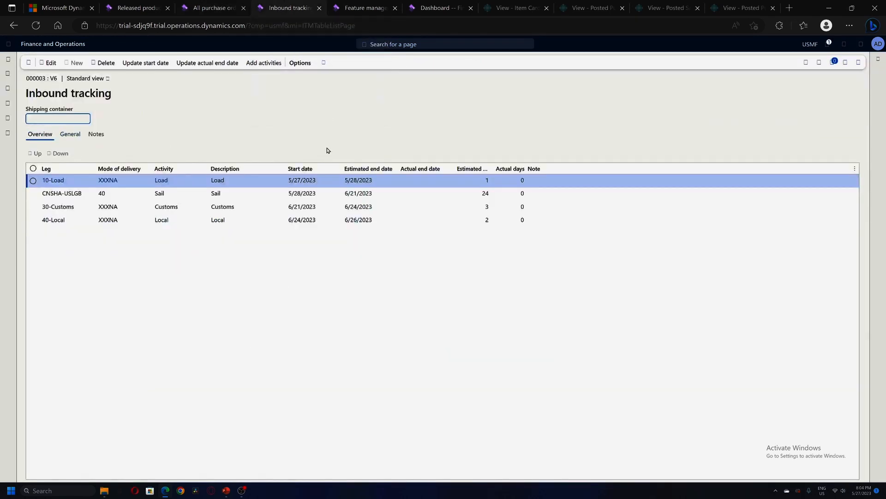
# Leave inbound tracking and review the costs inquiries for voyage 000003 (V6) and its shipping container ECMU4657496.
pyautogui.press('Escape')
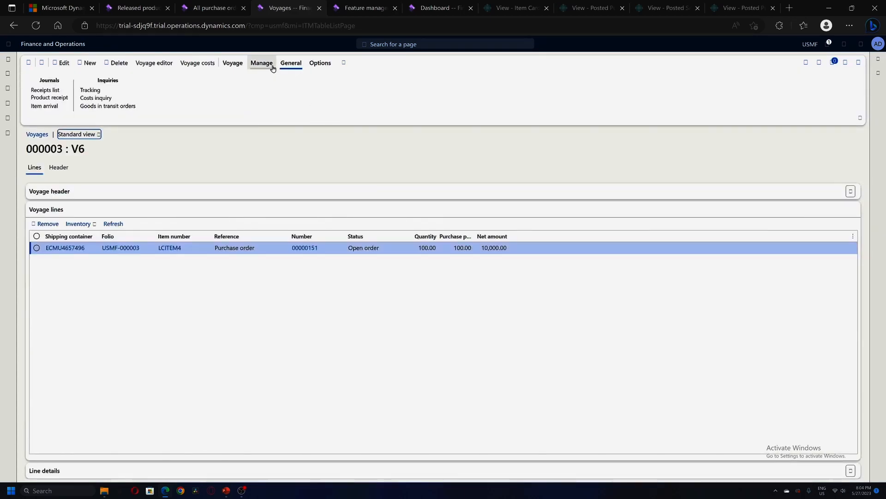
pyautogui.click(110, 99)
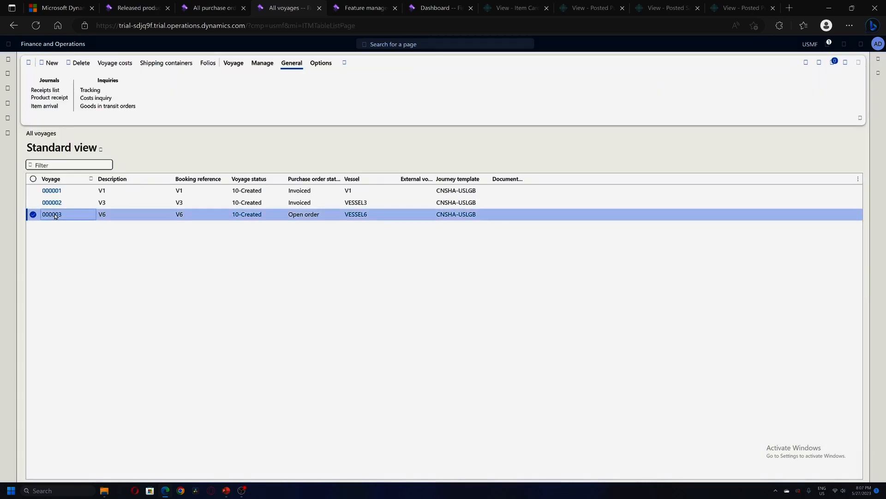
pyautogui.click(45, 212)
pyautogui.click(84, 246)
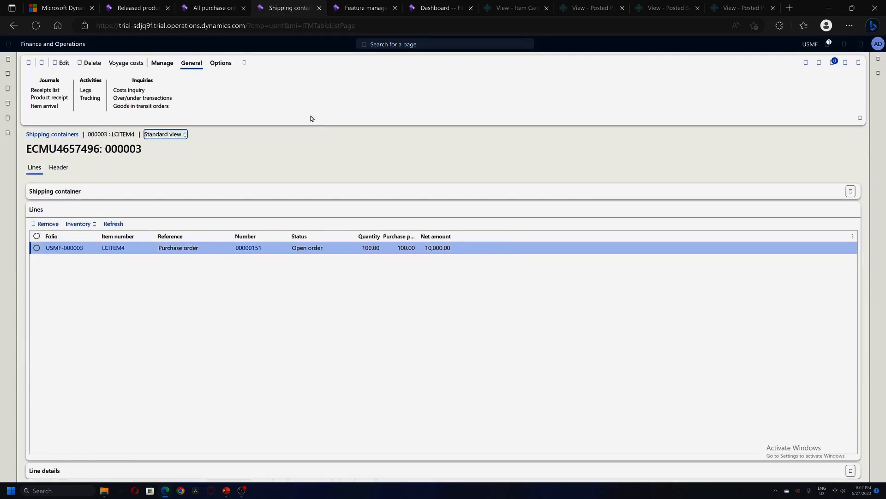
pyautogui.click(129, 90)
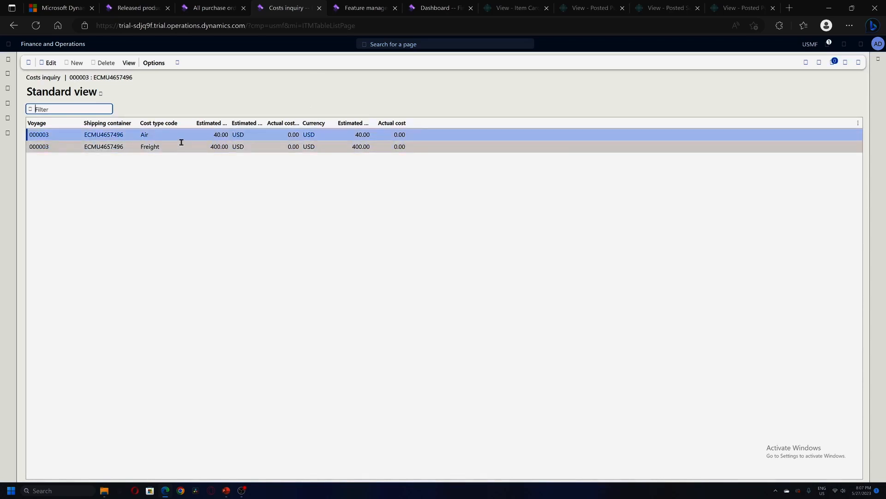
pyautogui.moveTo(182, 142)
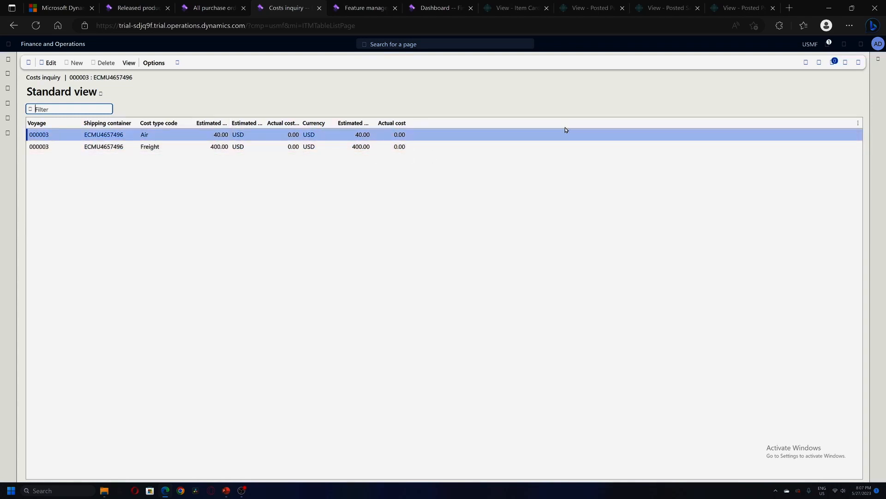
pyautogui.write('`')
pyautogui.press('Escape')
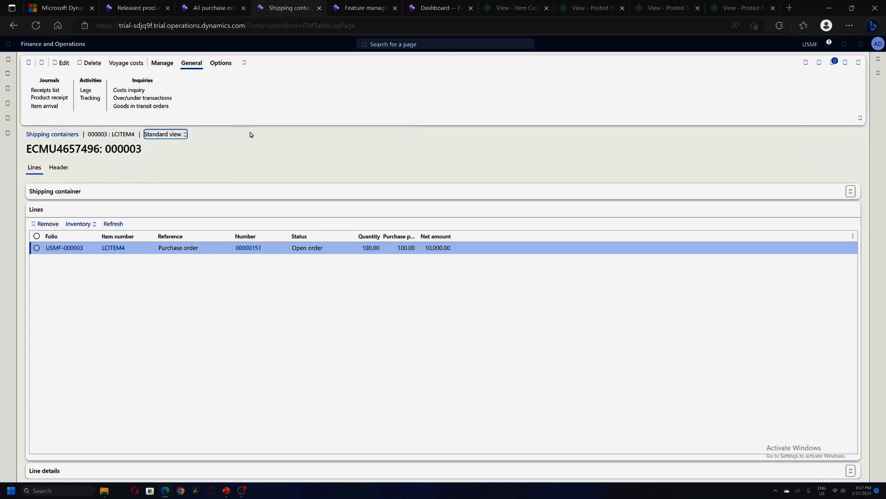
# Return to the All voyages list and check the LCITEM4 purchase order before coming back to the voyages.
pyautogui.press('Escape')
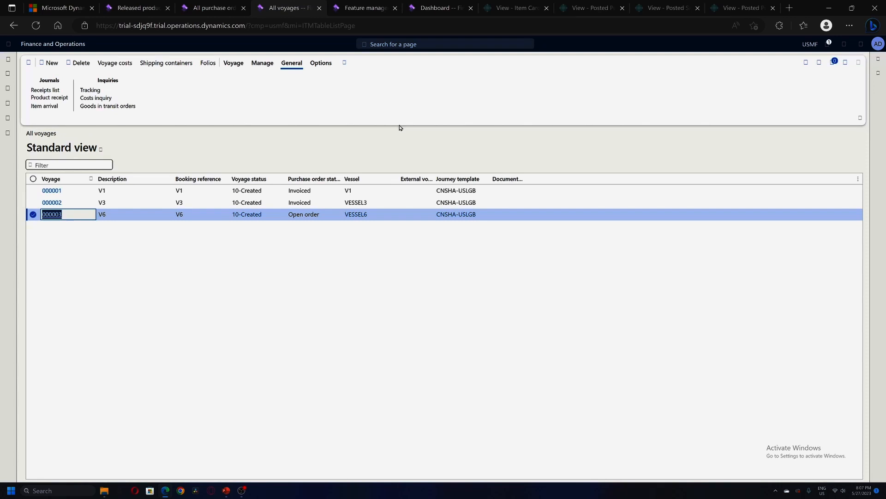
pyautogui.hotkey('ctrl', 'shift', 'Tab')
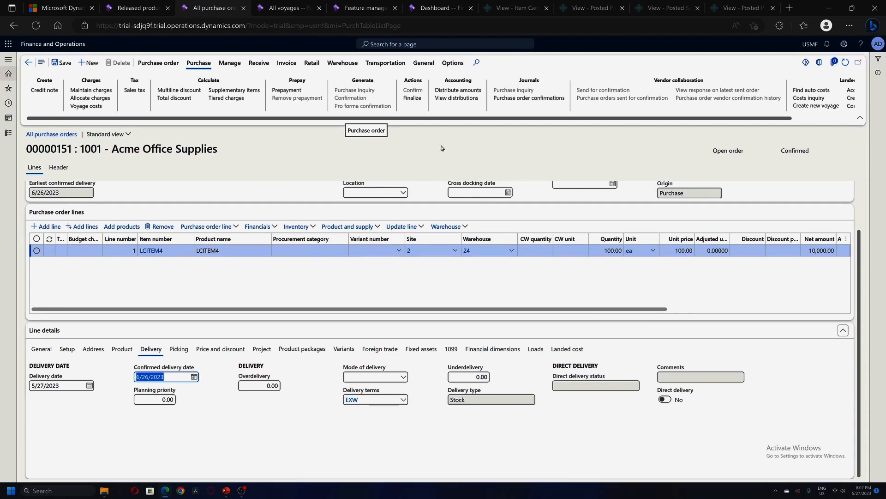
pyautogui.click(279, 6)
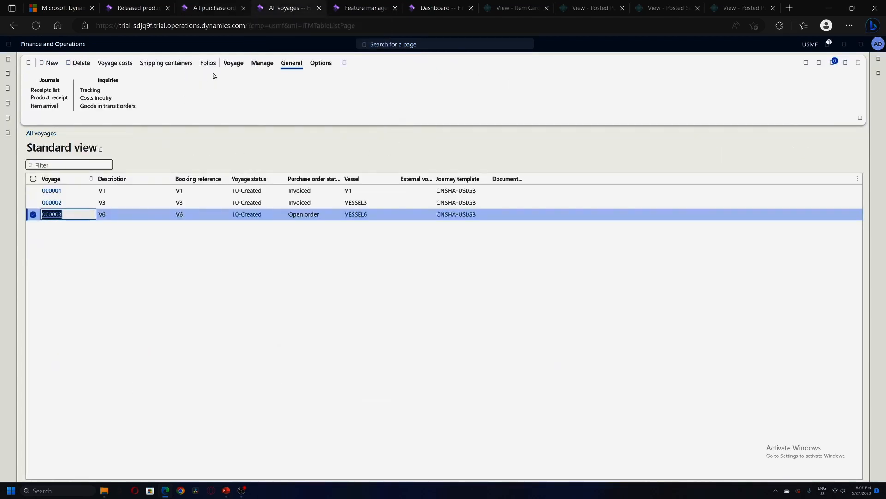
# Open voyage 000003 (V6) and start posting the invoice for its purchase order.
pyautogui.click(49, 216)
pyautogui.click(51, 215)
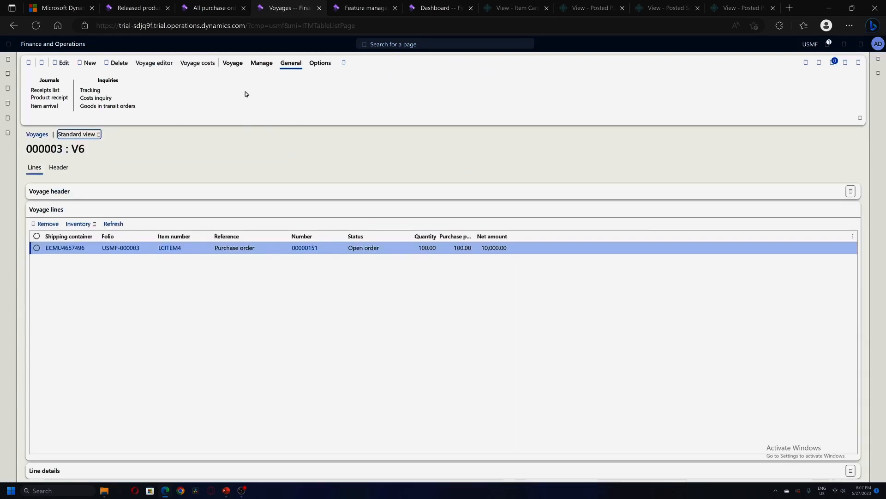
pyautogui.click(261, 67)
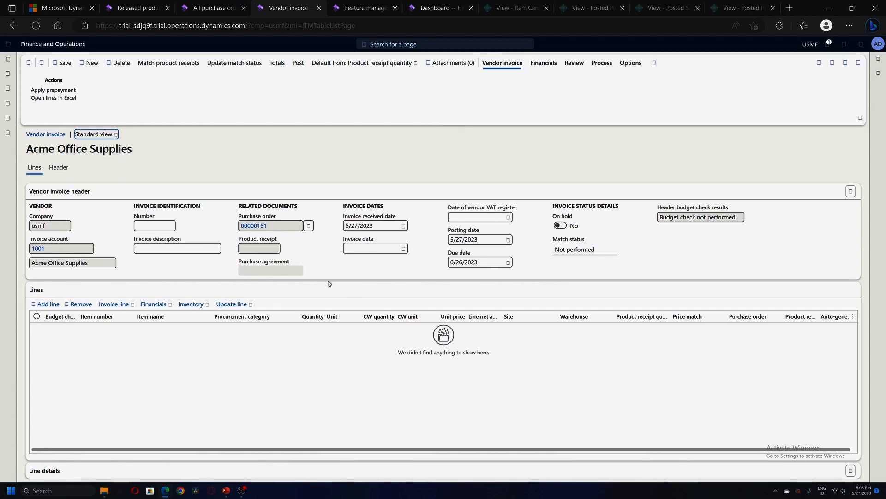
# Set the vendor invoice's number and description to 77 and its invoice date to 5/27/2023.
pyautogui.click(155, 226)
pyautogui.press('Tab')
pyautogui.press('Tab')
pyautogui.press('Tab')
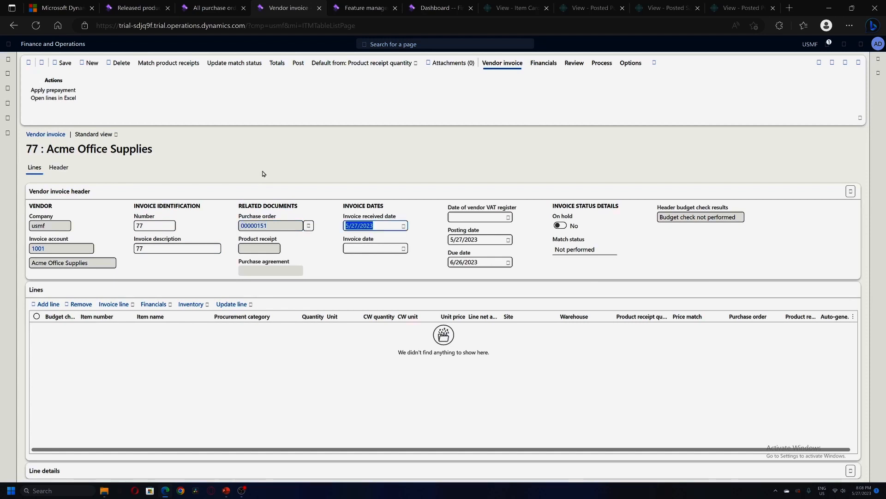
pyautogui.press('Tab')
pyautogui.hotkey('alt', 'Down')
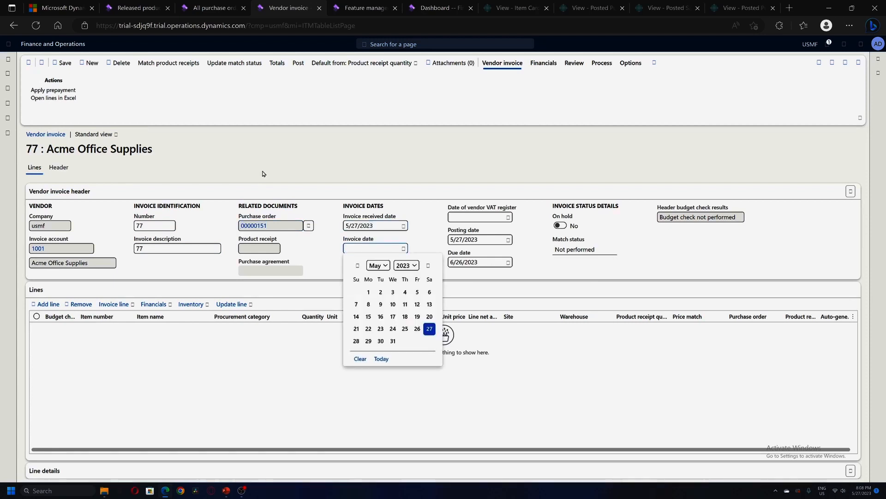
pyautogui.press('Return')
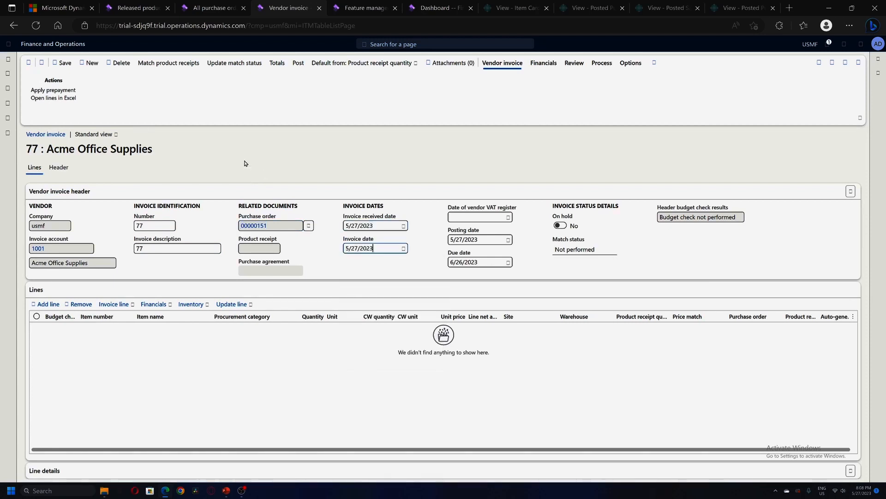
# Default the invoice line quantities from Ordered quantity and post vendor invoice 77.
pyautogui.click(257, 64)
pyautogui.click(388, 63)
pyautogui.click(394, 103)
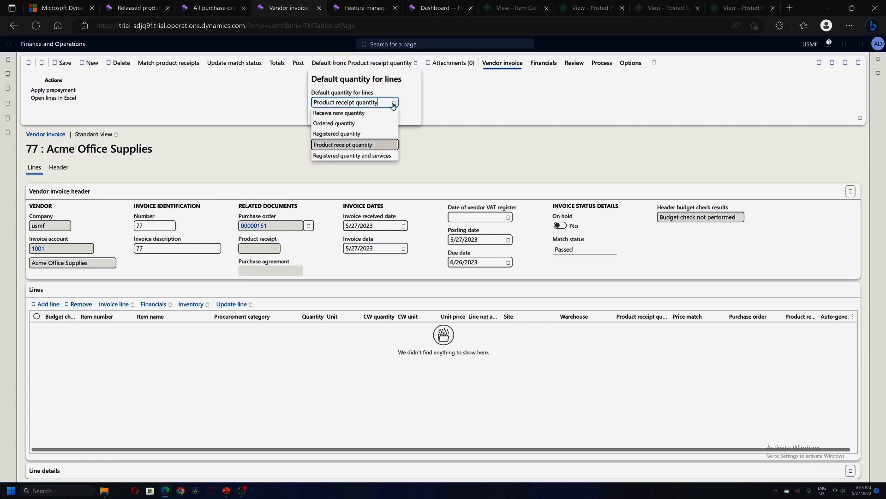
pyautogui.click(352, 123)
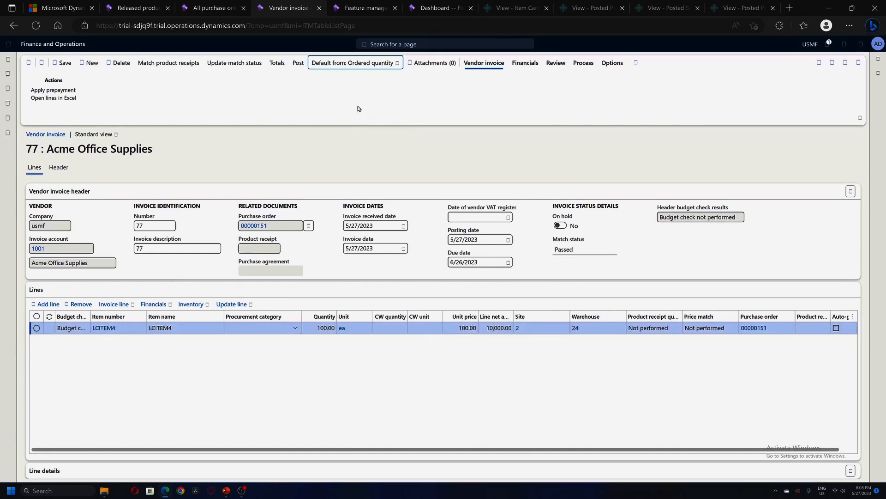
pyautogui.click(368, 69)
pyautogui.click(361, 77)
pyautogui.click(254, 86)
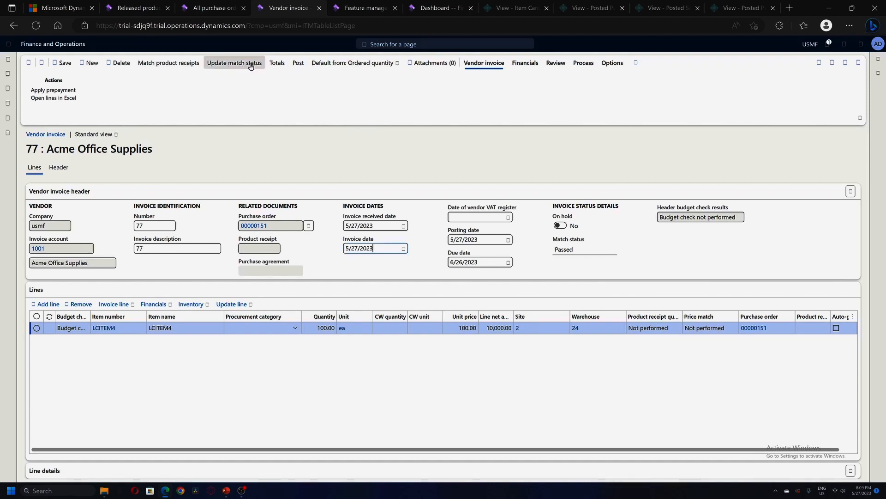
pyautogui.click(298, 63)
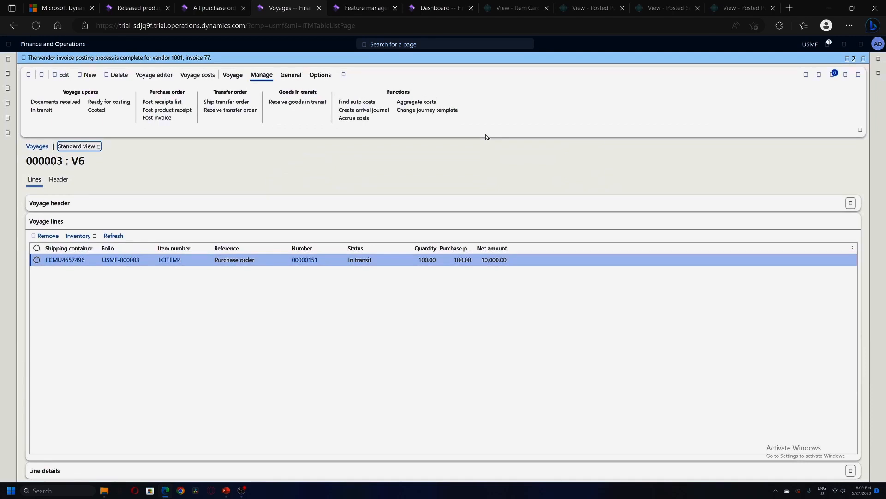
# Refresh the purchase order and view the on-hand inventory of its LCITEM4 line.
pyautogui.click(196, 6)
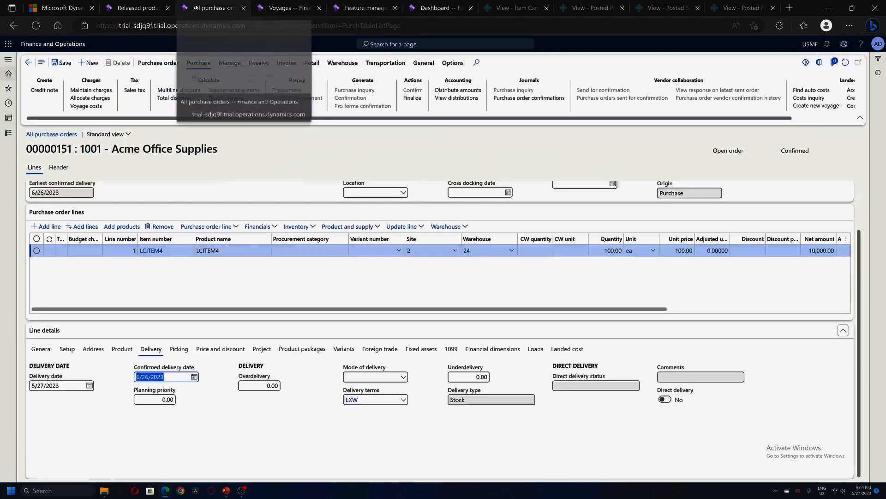
pyautogui.click(846, 63)
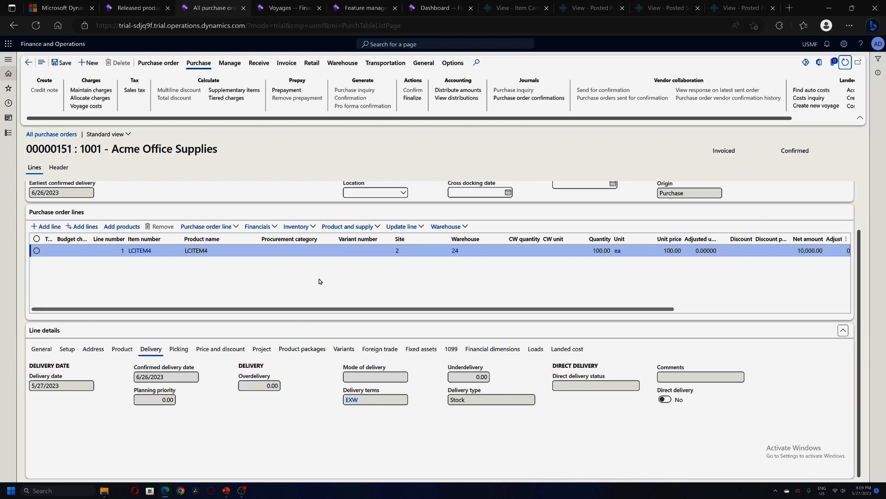
pyautogui.click(298, 226)
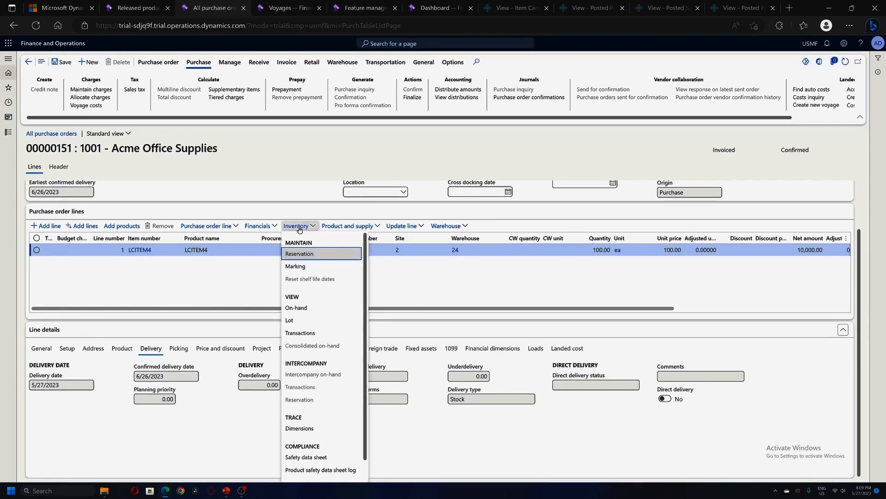
pyautogui.click(297, 308)
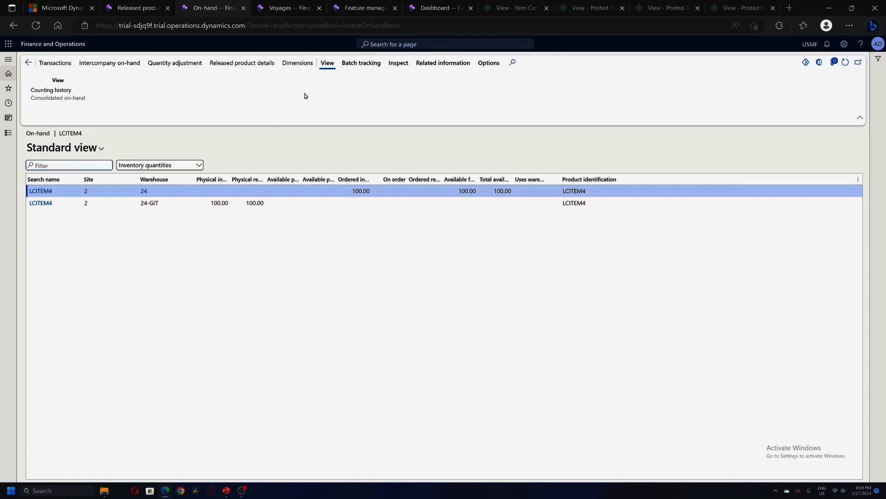
pyautogui.press('Escape')
# Open the Inventory value report of the Inventory management module from the Feature management page.
pyautogui.click(348, 9)
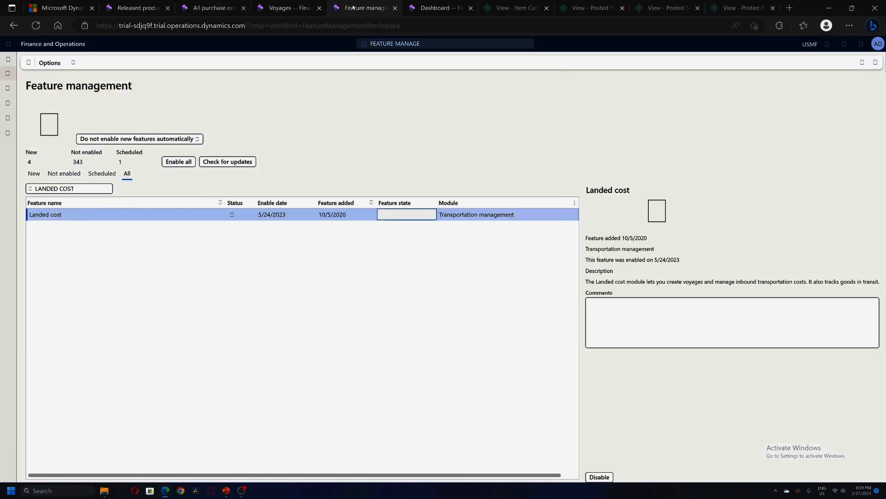
pyautogui.click(8, 132)
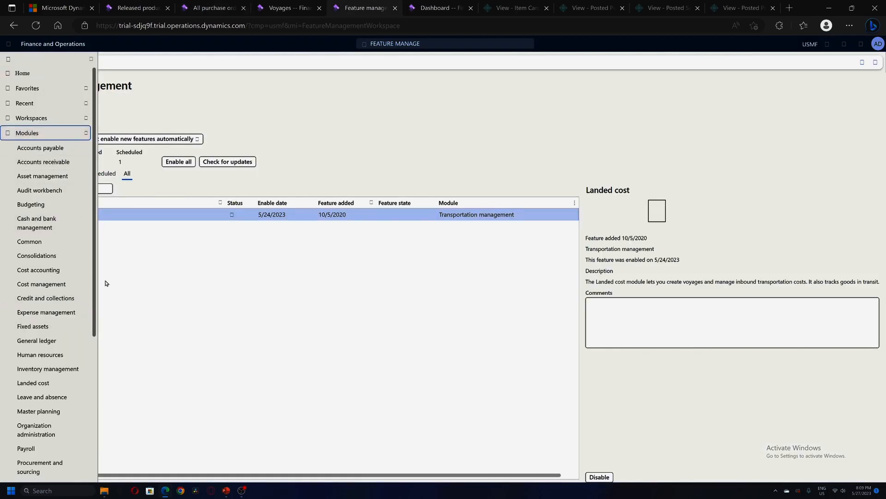
pyautogui.click(49, 369)
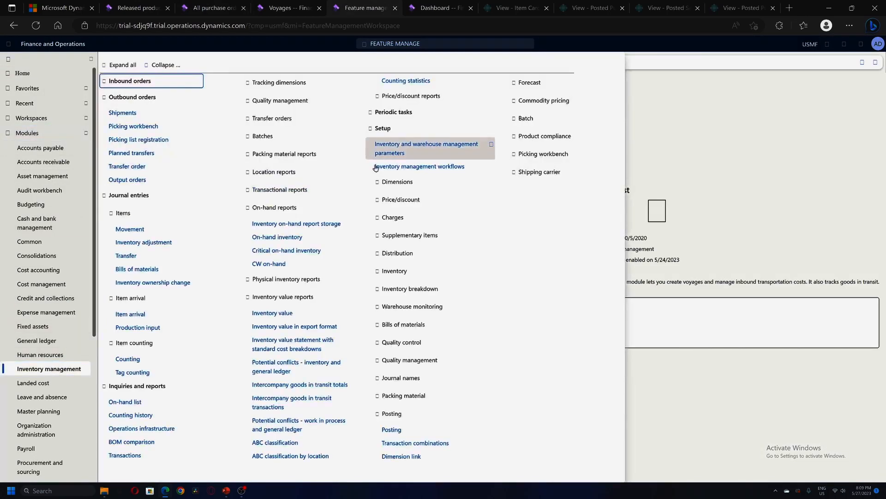
pyautogui.click(277, 313)
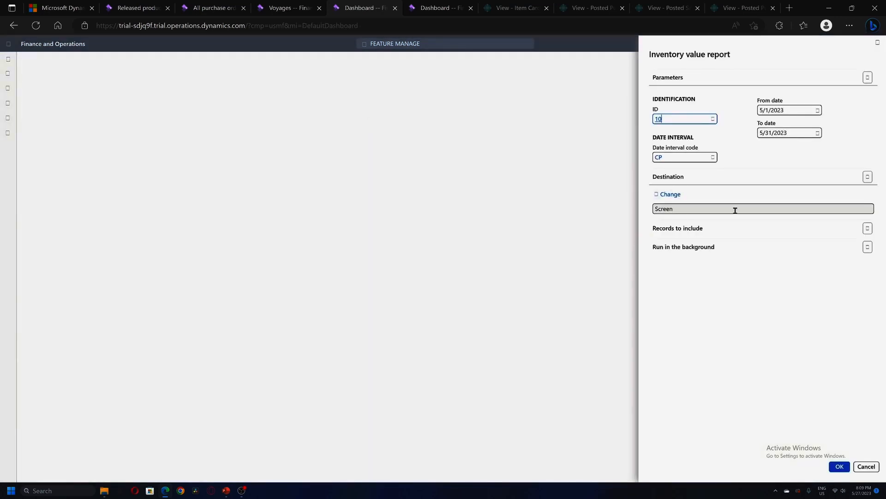
# Filter the Inventory value report to resource LCITEM4 and run it to the screen.
pyautogui.click(689, 231)
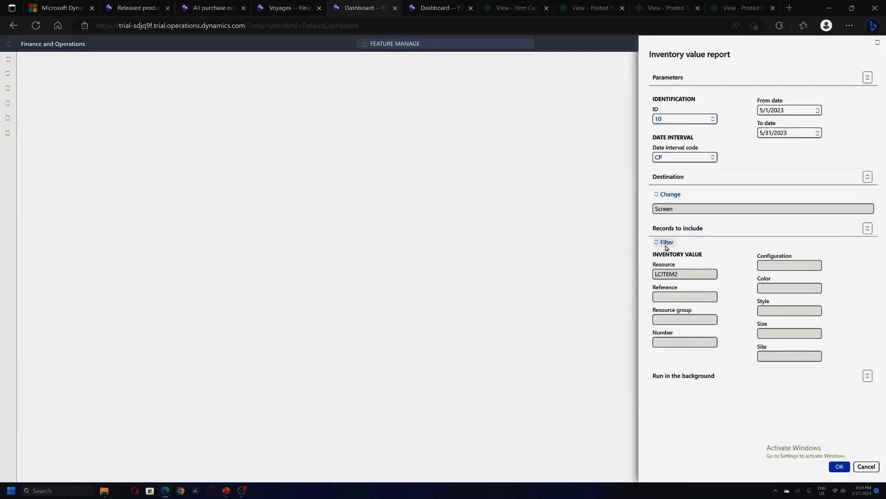
pyautogui.click(666, 241)
pyautogui.click(296, 142)
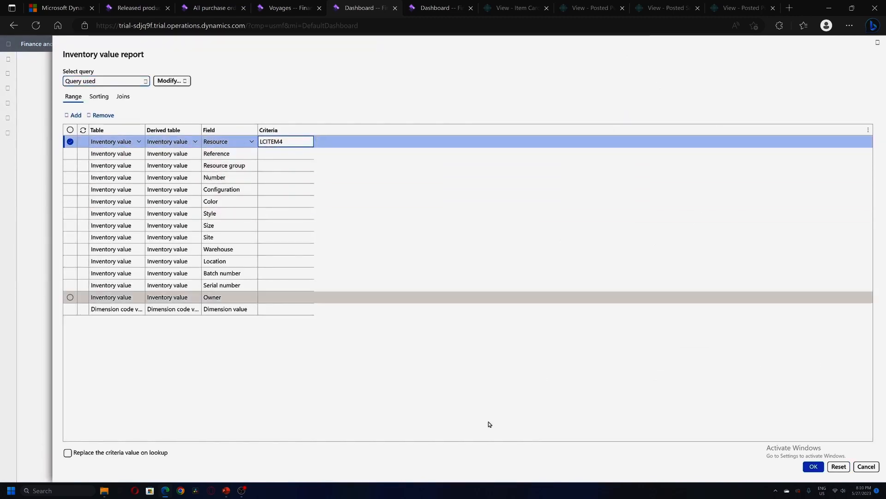
pyautogui.click(813, 466)
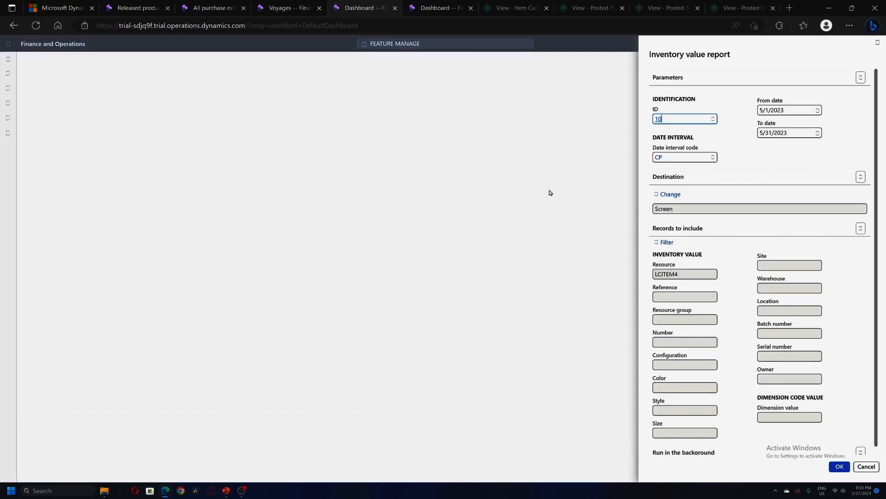
pyautogui.click(839, 466)
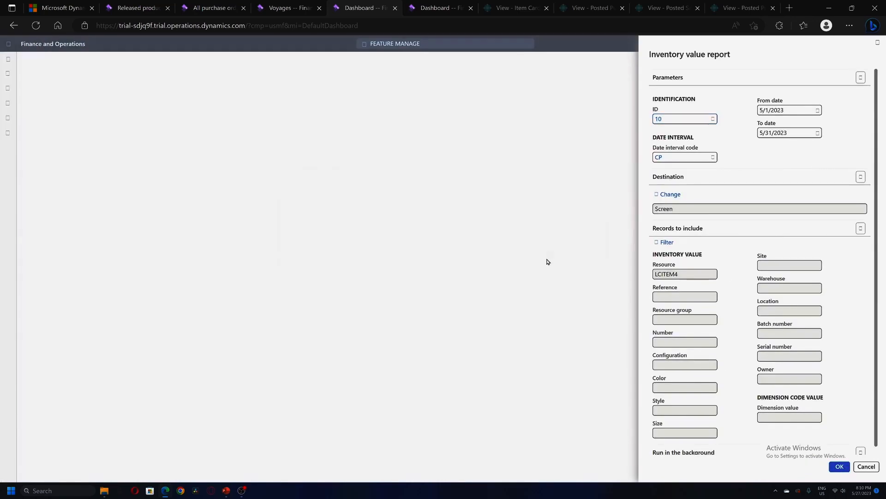
pyautogui.click(556, 240)
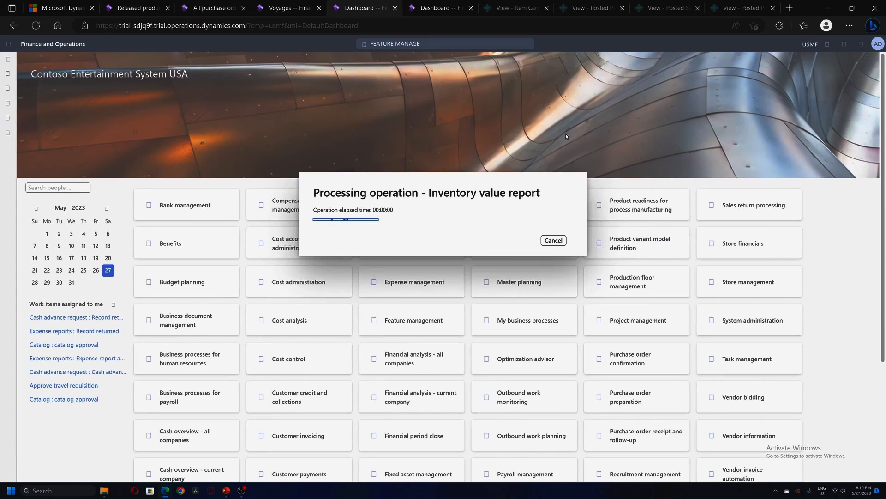
# Compare the LCITEM4 purchase price on the order with the Inventory value report, and return to voyage V6.
pyautogui.click(214, 8)
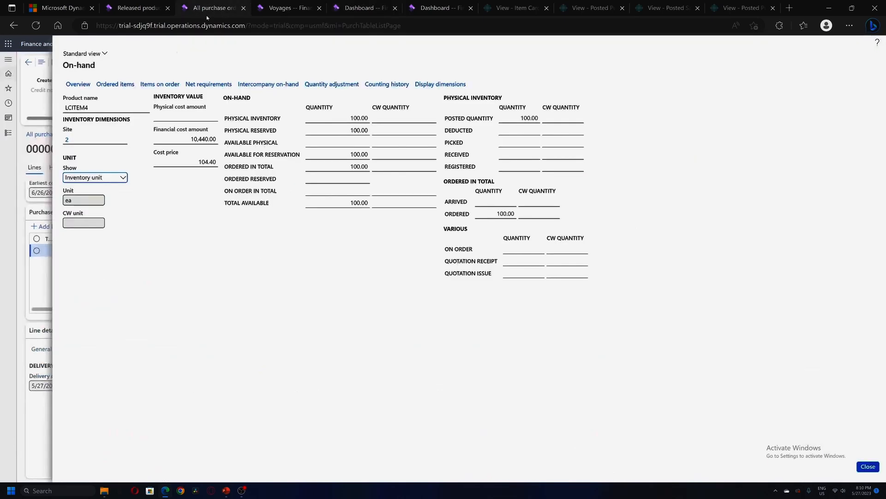
pyautogui.press('Escape')
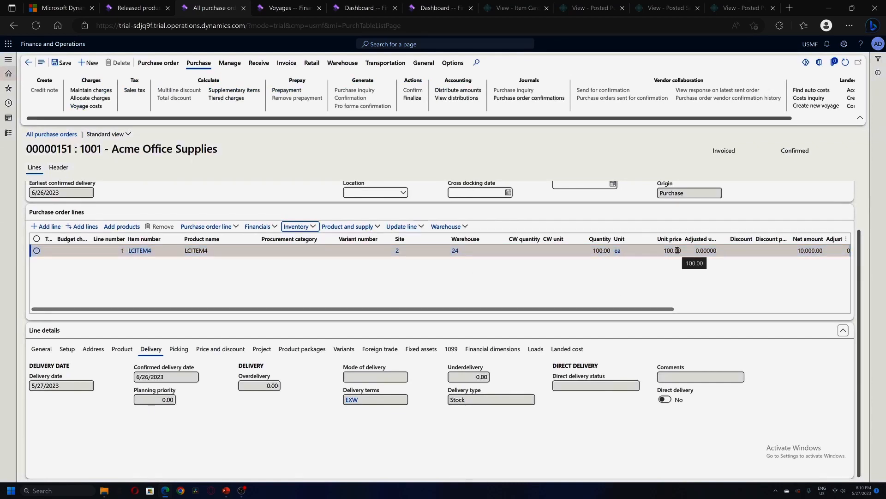
pyautogui.click(360, 10)
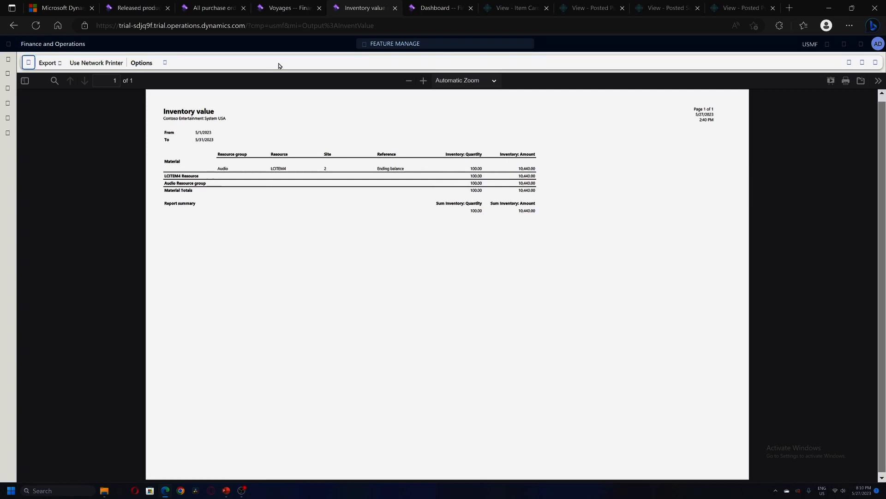
pyautogui.click(279, 10)
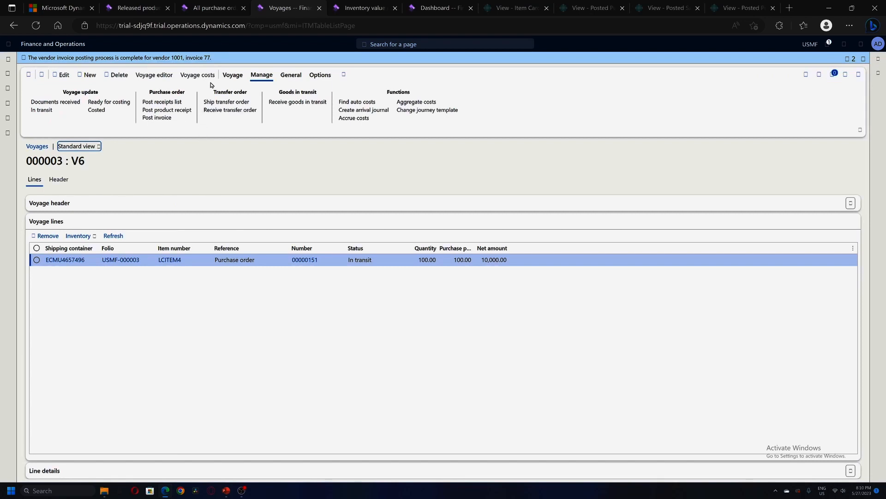
# Open the inbound tracking of voyage V6 and update the actual end date of its 10-Load leg.
pyautogui.click(291, 75)
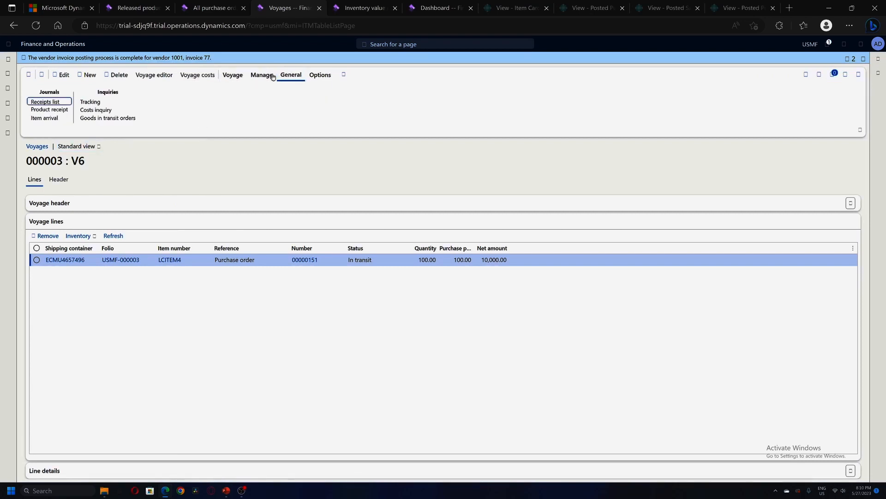
pyautogui.click(90, 102)
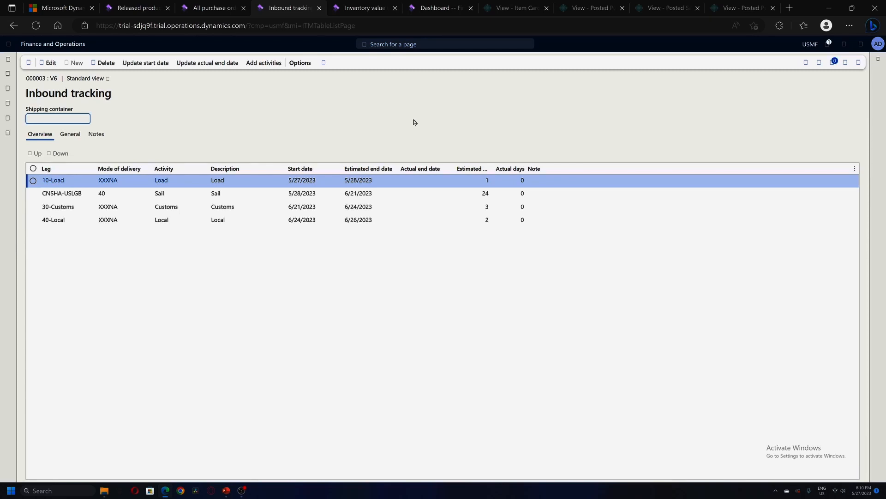
pyautogui.click(199, 62)
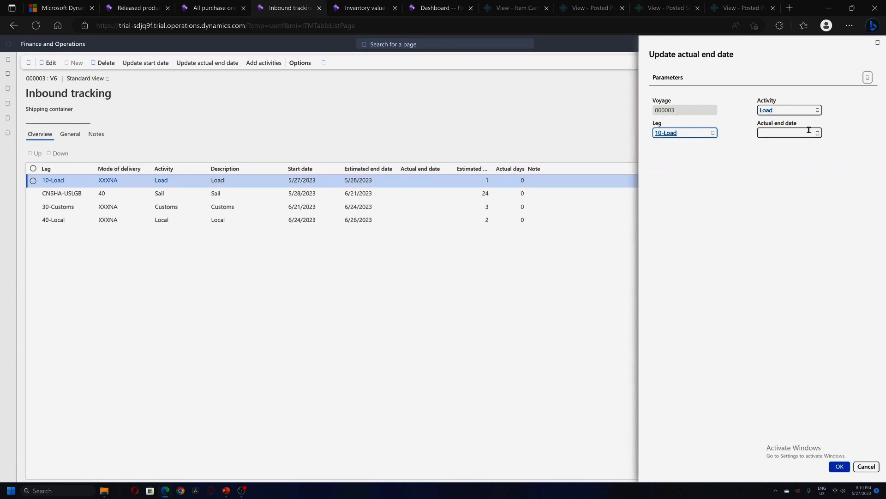
pyautogui.click(817, 134)
pyautogui.click(841, 217)
pyautogui.click(840, 466)
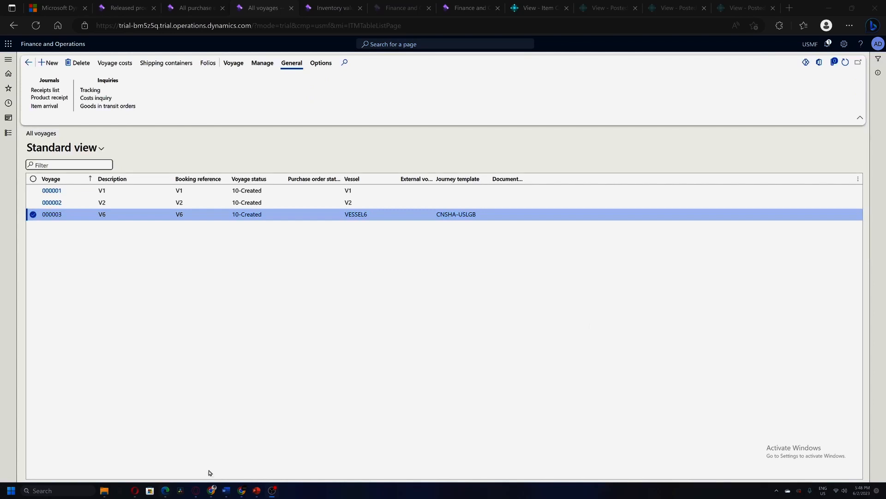
# Receive the goods in transit of voyage V6, taking 100 LCITEM4 into site 2, warehouse 24, dated 6/2/2023.
pyautogui.click(186, 458)
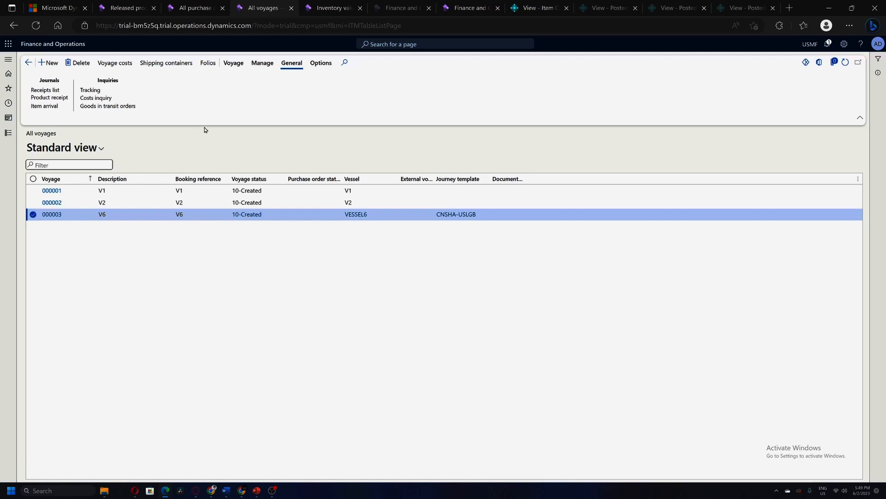
pyautogui.click(261, 63)
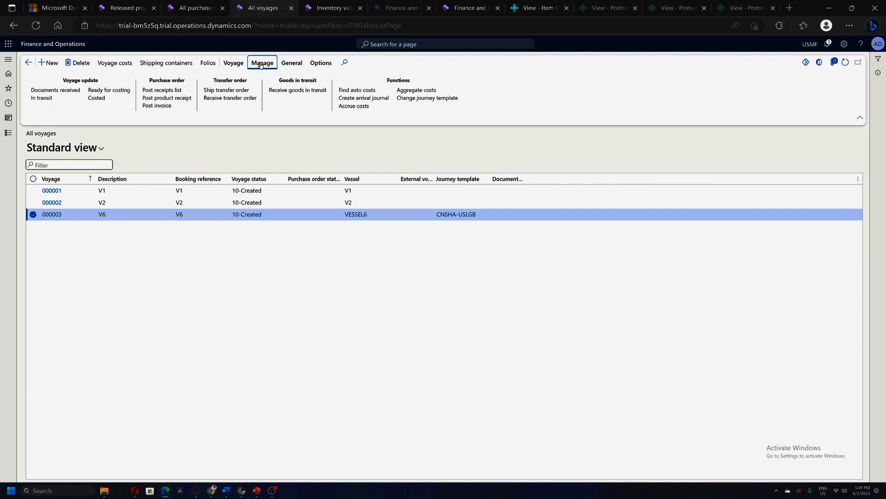
pyautogui.press('Tab')
pyautogui.click(287, 91)
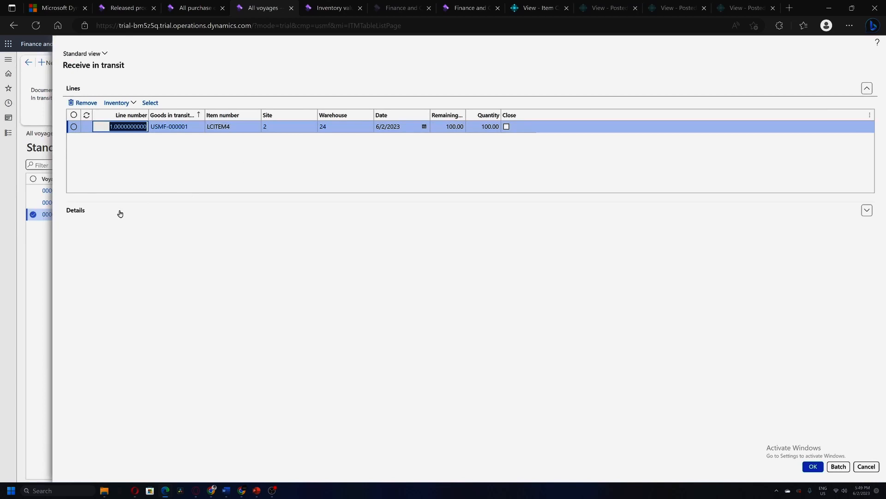
pyautogui.click(75, 212)
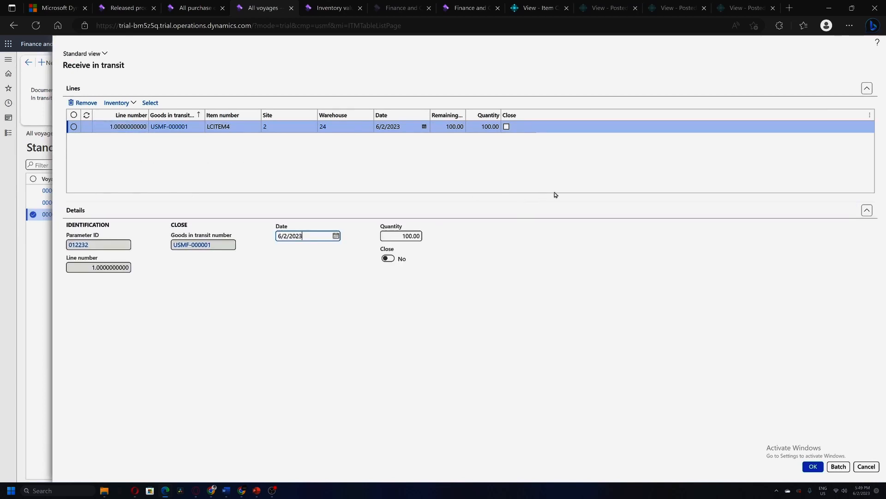
pyautogui.click(813, 466)
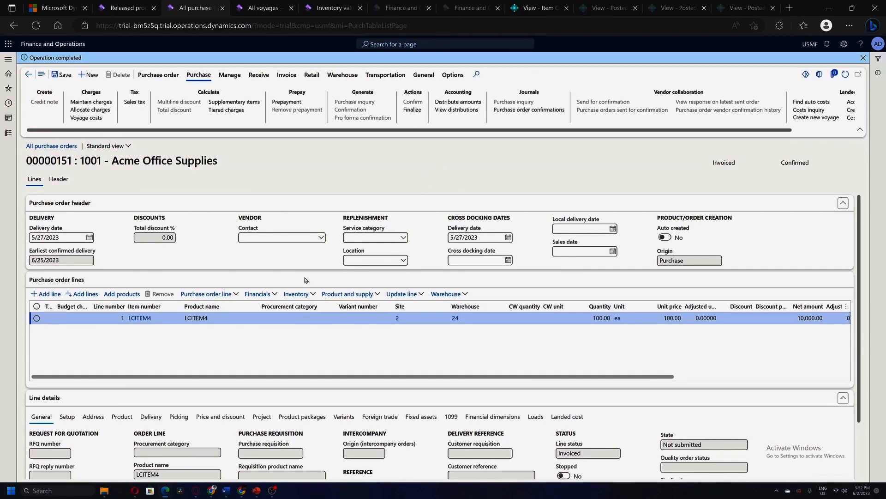
# View the purchase order line's on-hand inventory and warehouse for LCITEM4, and compare them with the Inventory value report.
pyautogui.click(296, 294)
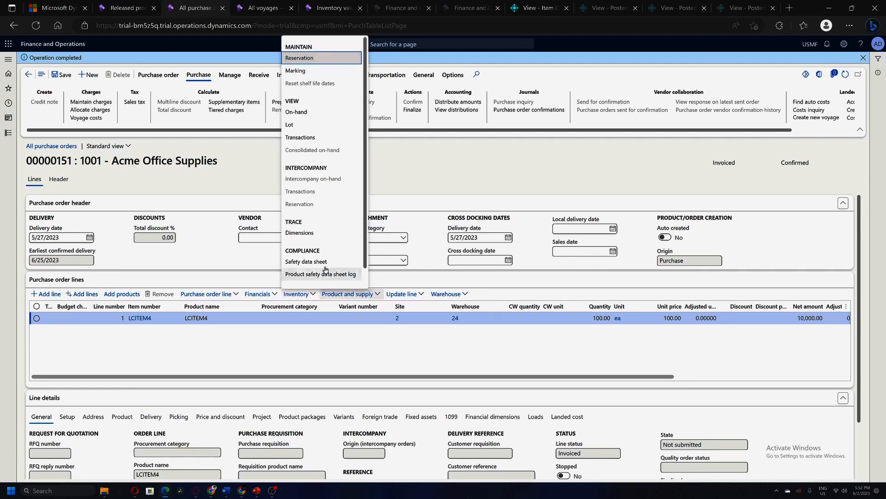
pyautogui.click(298, 112)
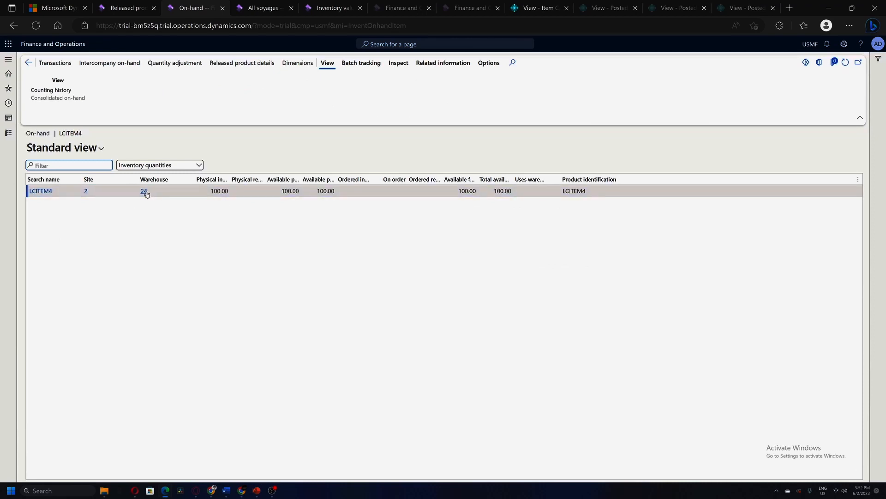
pyautogui.moveTo(146, 194)
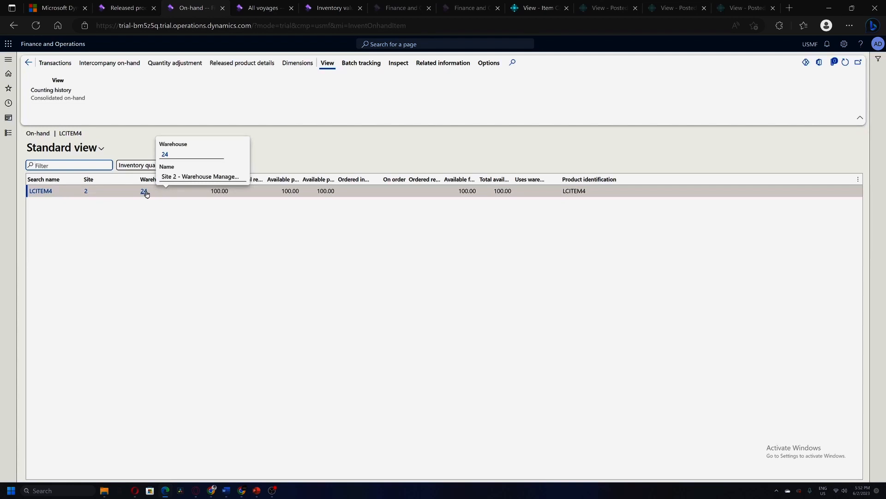
pyautogui.click(23, 62)
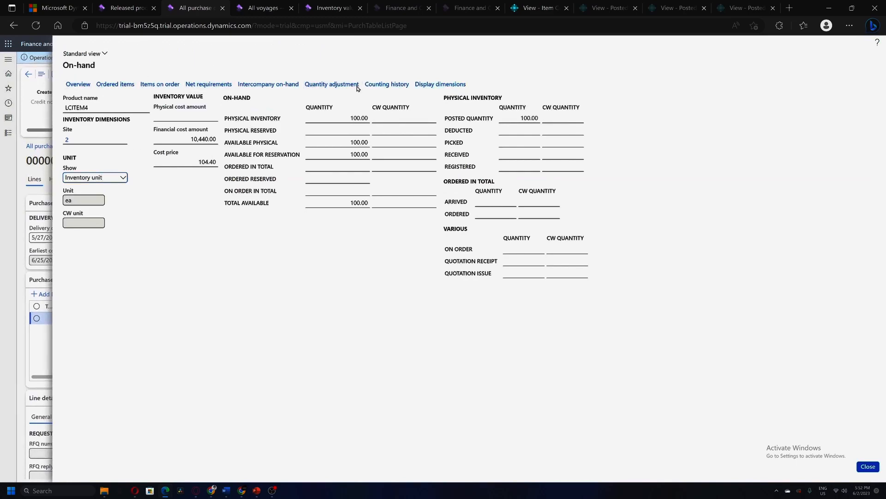
pyautogui.press('Escape')
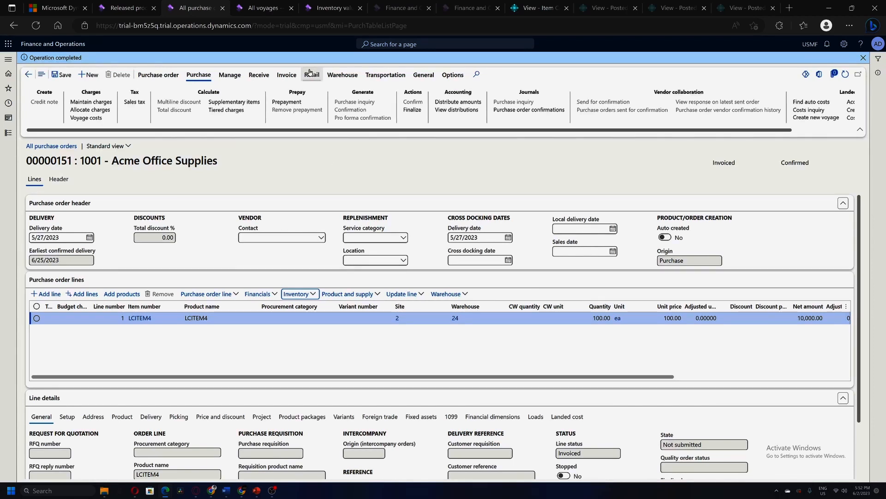
pyautogui.click(326, 12)
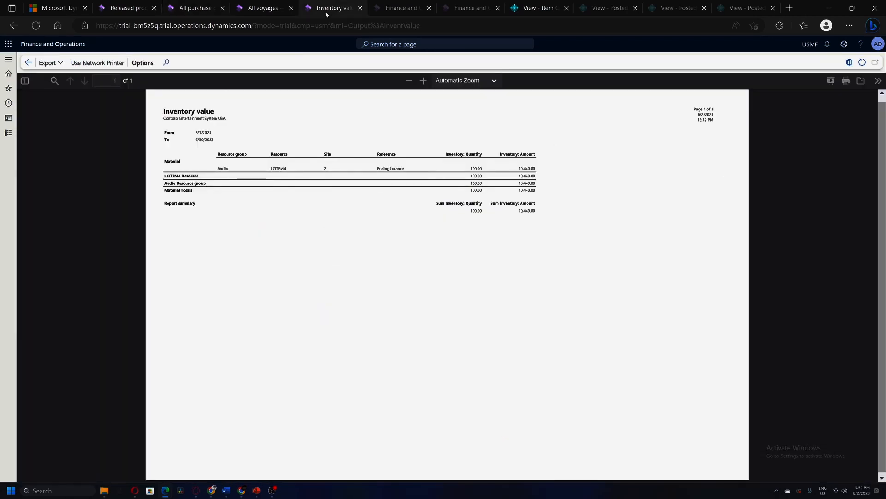
# Open the Invoice journal page of the Accounts payable module from the Feature management page.
pyautogui.click(403, 6)
pyautogui.click(526, 241)
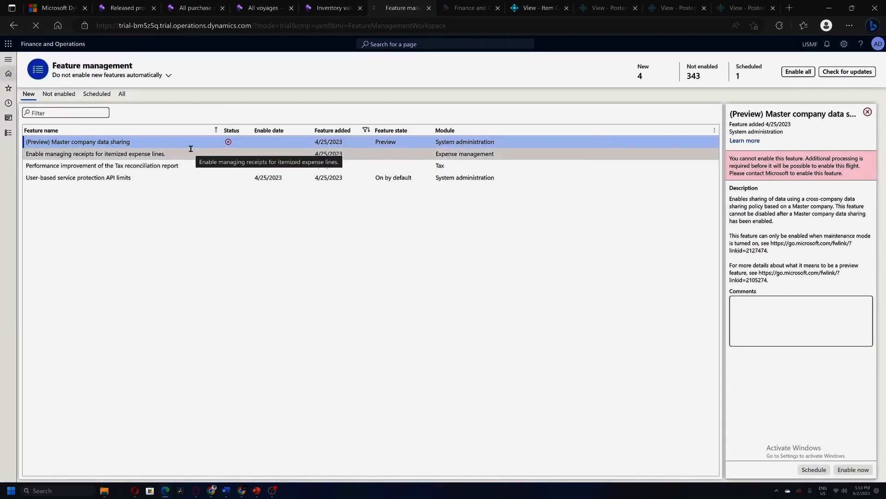
pyautogui.click(8, 132)
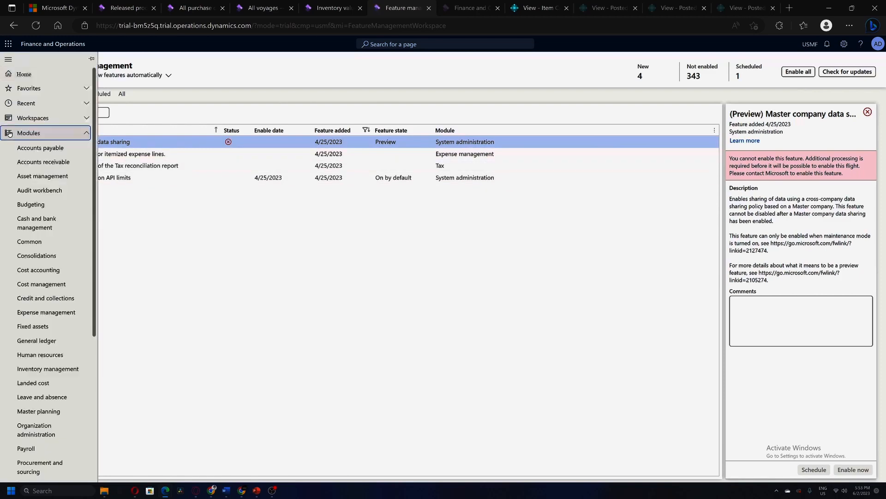
pyautogui.click(59, 147)
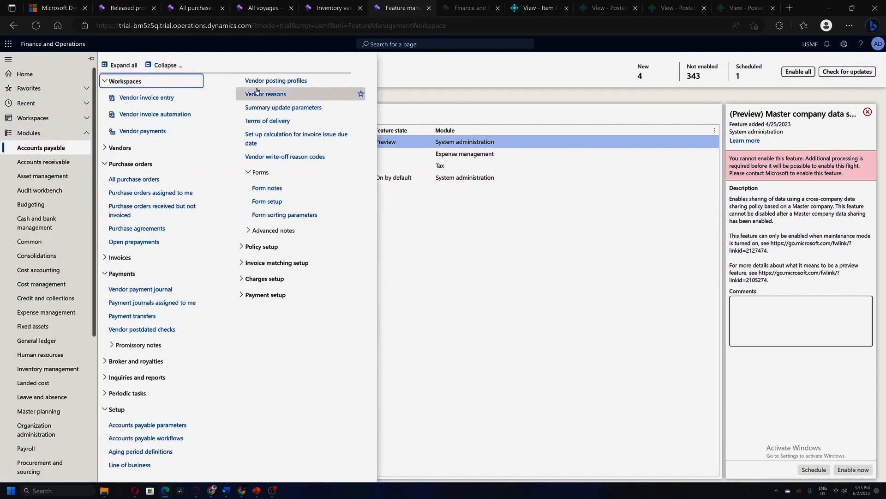
pyautogui.click(122, 258)
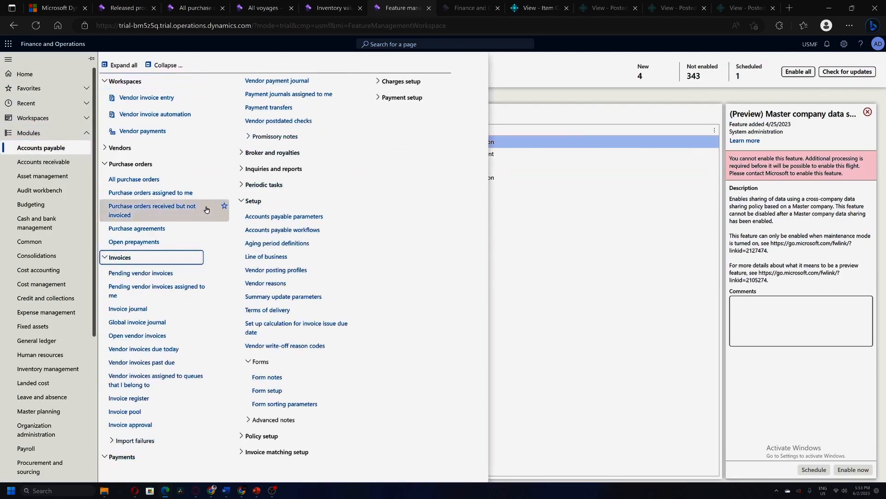
pyautogui.click(128, 308)
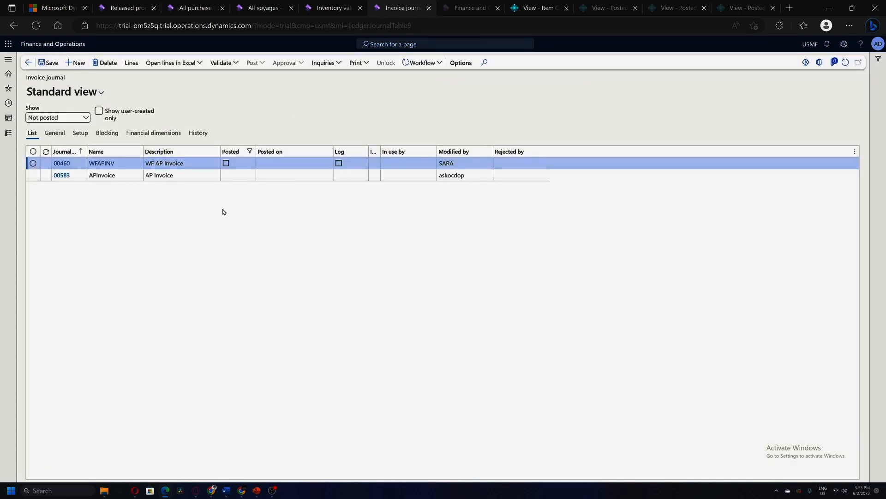
# Create a new invoice journal with the name APInvoice and open its lines.
pyautogui.hotkey('alt', 'n')
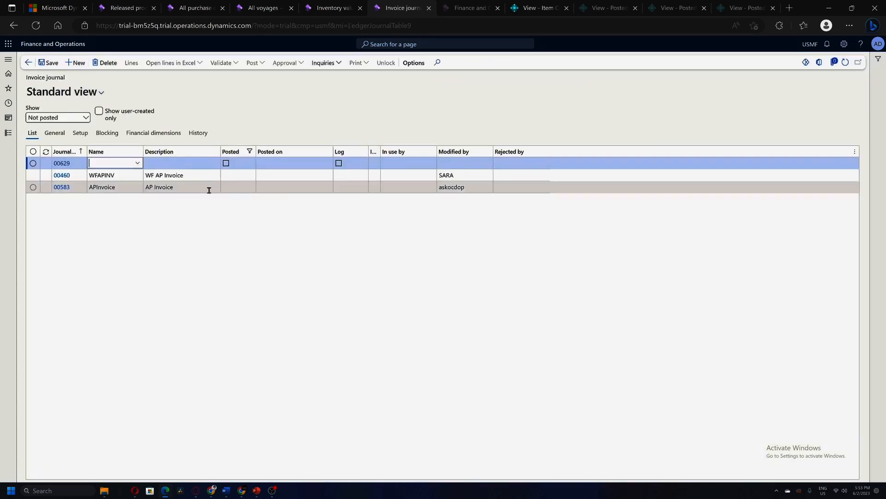
pyautogui.click(137, 164)
pyautogui.click(164, 185)
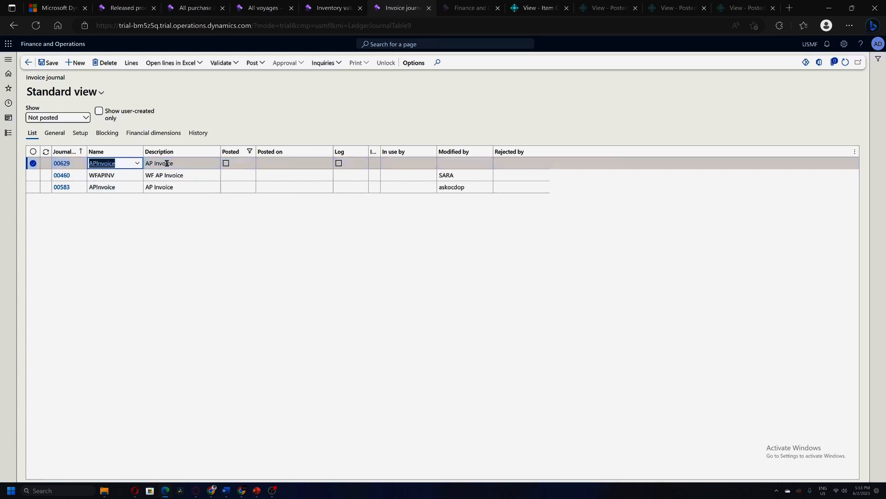
pyautogui.click(167, 163)
pyautogui.click(133, 66)
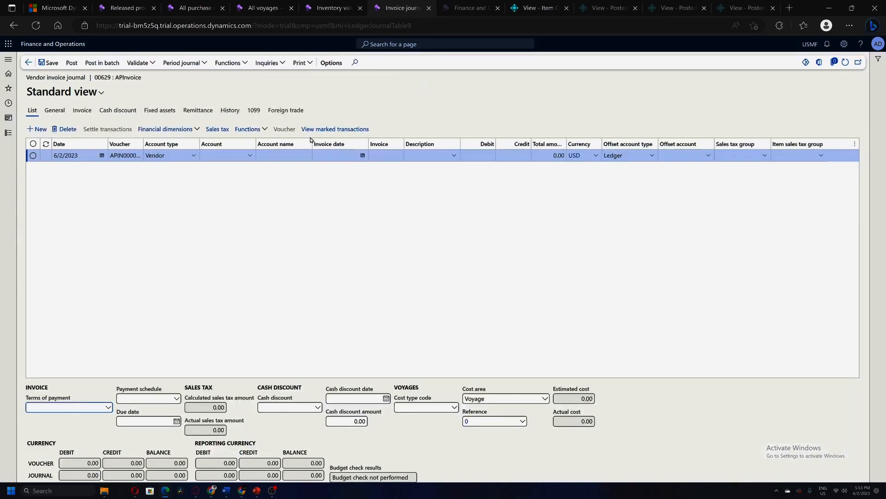
# Set the journal line's vendor account to AirCarrier and its invoice date to 6/2/2023.
pyautogui.click(225, 159)
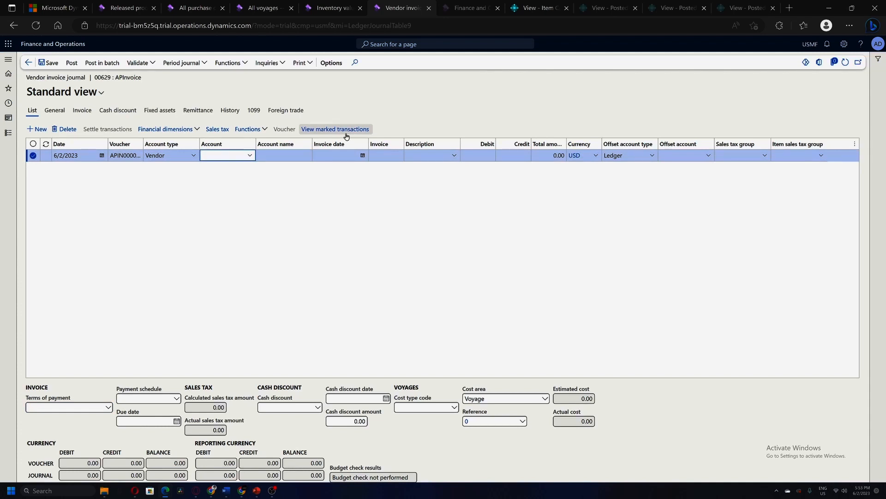
pyautogui.hotkey('alt', 'Down')
pyautogui.press('Down')
pyautogui.press('Down')
pyautogui.press('Down')
pyautogui.press('Down')
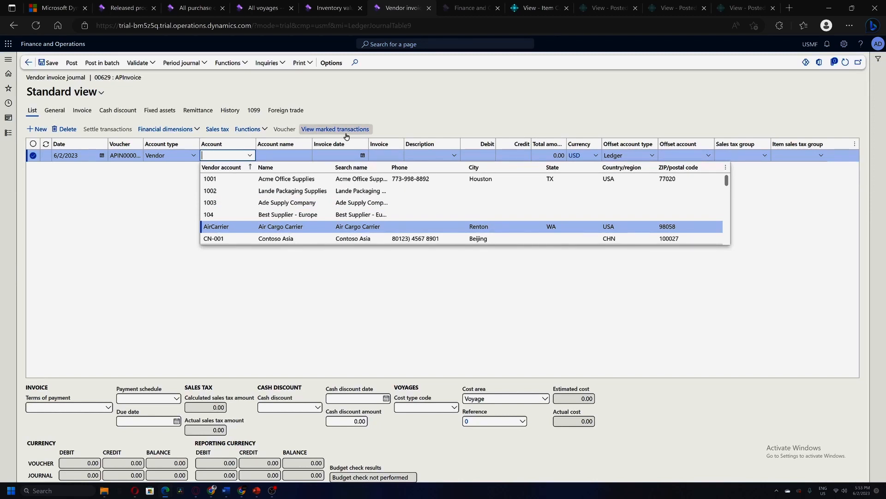
pyautogui.press('Return')
pyautogui.press('Tab')
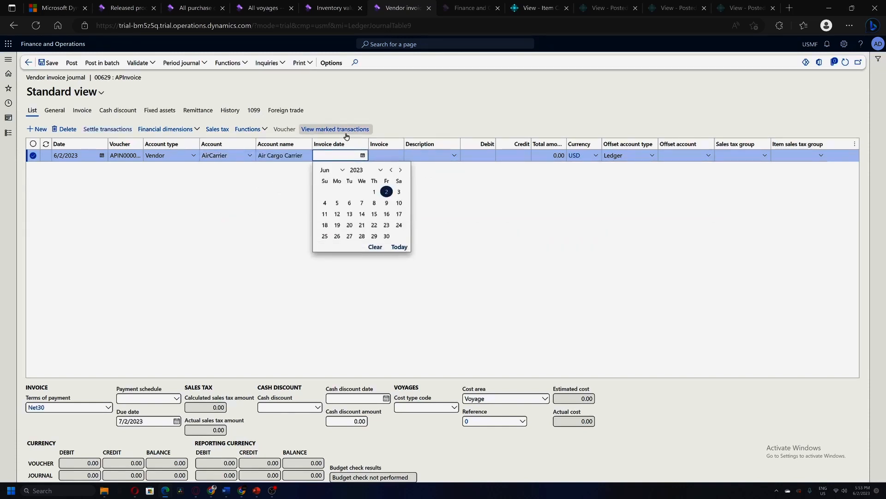
pyautogui.press('Return')
pyautogui.press('Tab')
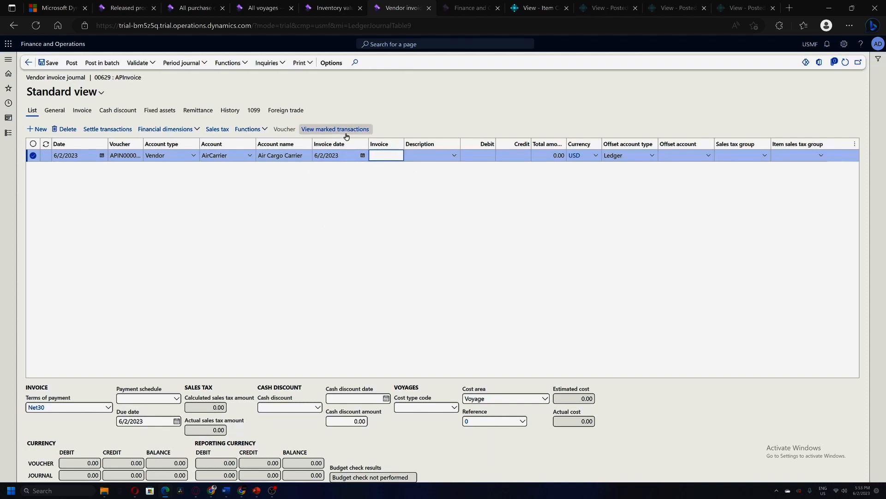
# Enter invoice 888, the description FR INV and a credit of 2,000 on the AirCarrier line.
pyautogui.write('888')
pyautogui.press('Tab')
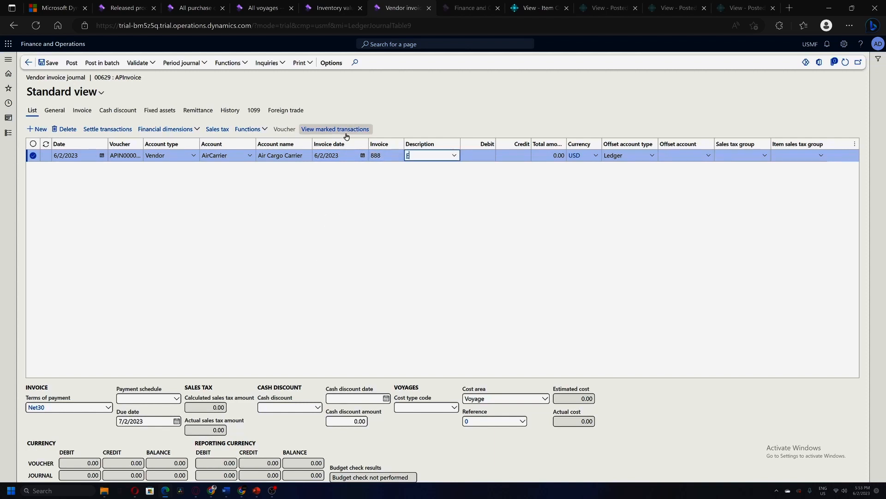
pyautogui.write('FR')
pyautogui.press('Tab')
pyautogui.press('Tab')
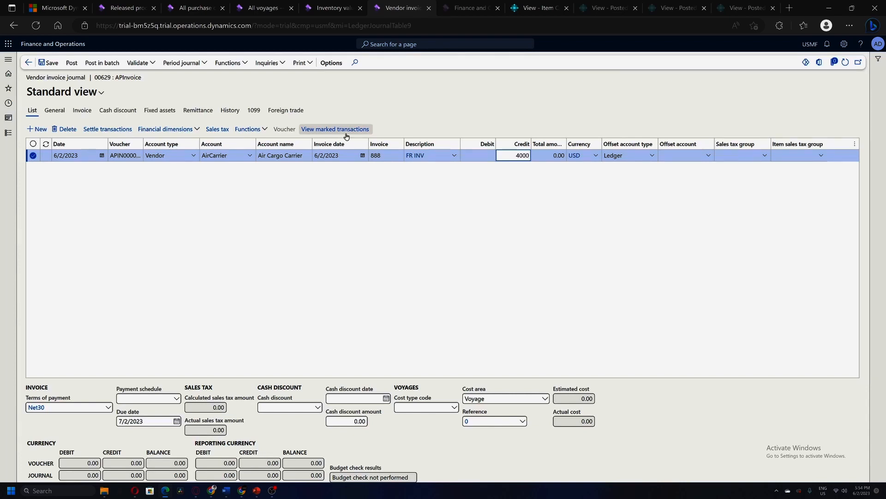
pyautogui.press('BackSpace')
pyautogui.press('BackSpace')
pyautogui.press('BackSpace')
pyautogui.press('Tab')
pyautogui.press('Tab')
pyautogui.press('Tab')
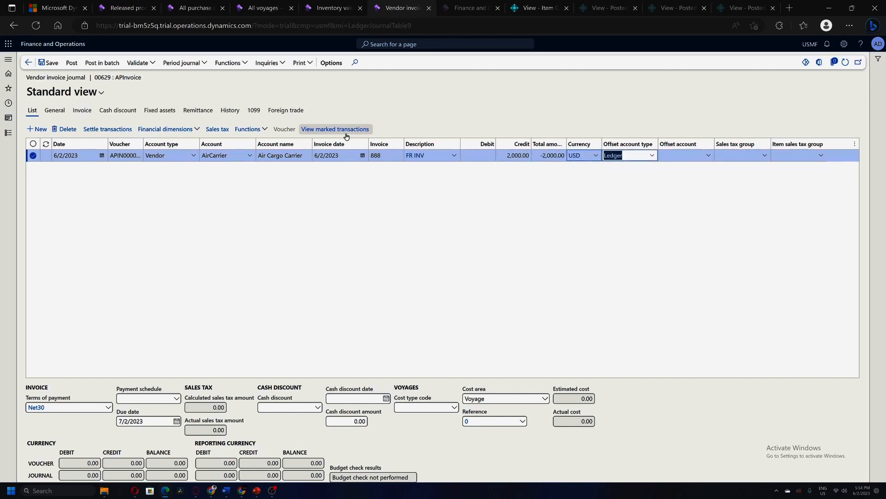
pyautogui.press('Tab')
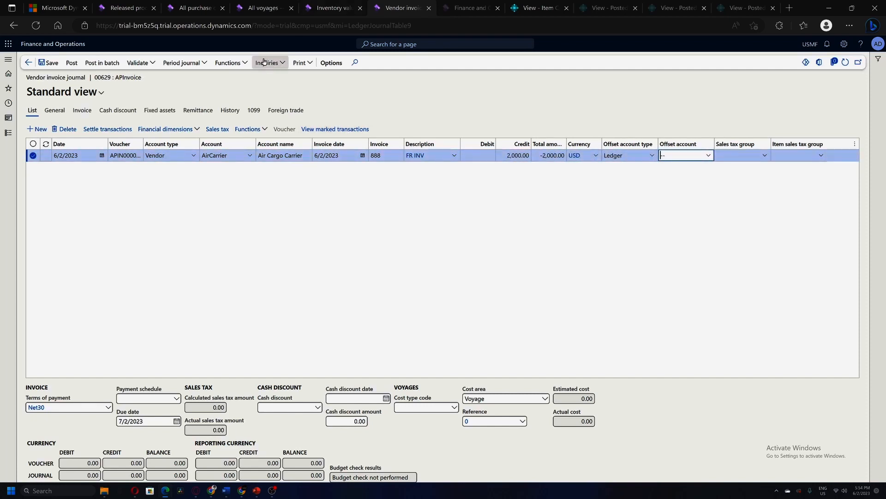
# Start the voyage cost selection for the AirCarrier line with cost area Voyage and voyage 000003 (V6).
pyautogui.click(244, 64)
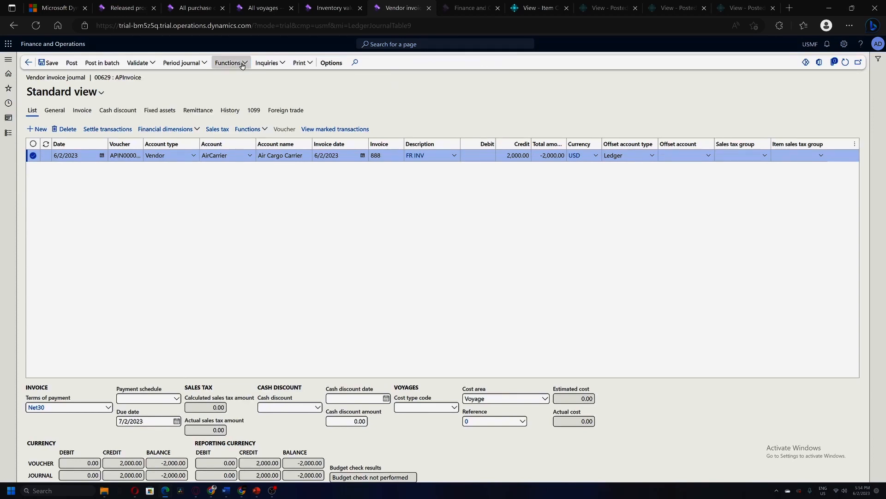
pyautogui.click(242, 66)
pyautogui.click(242, 151)
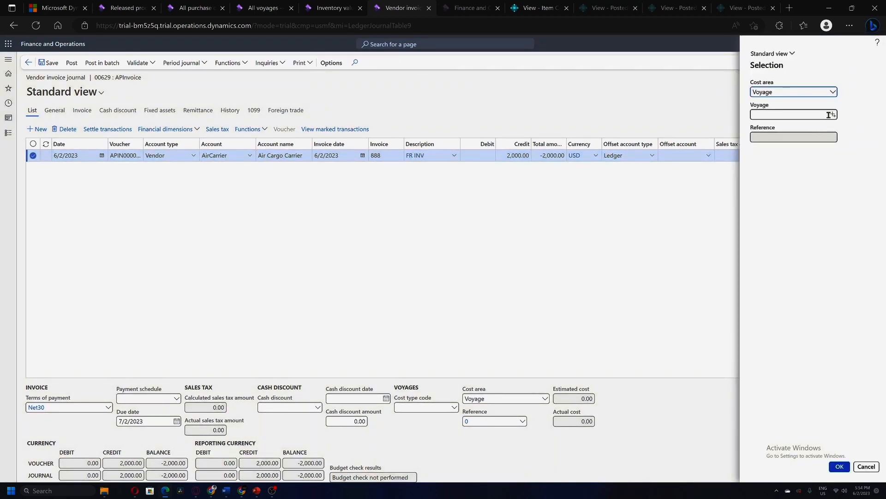
pyautogui.click(832, 115)
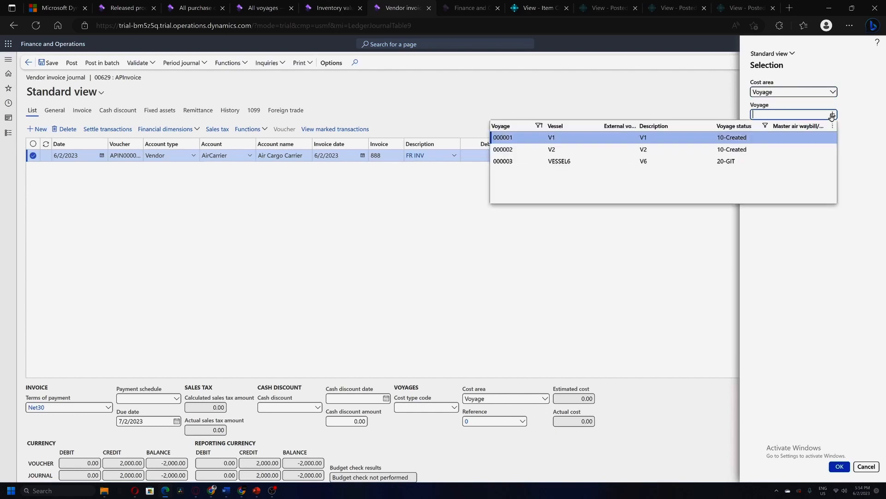
pyautogui.click(557, 161)
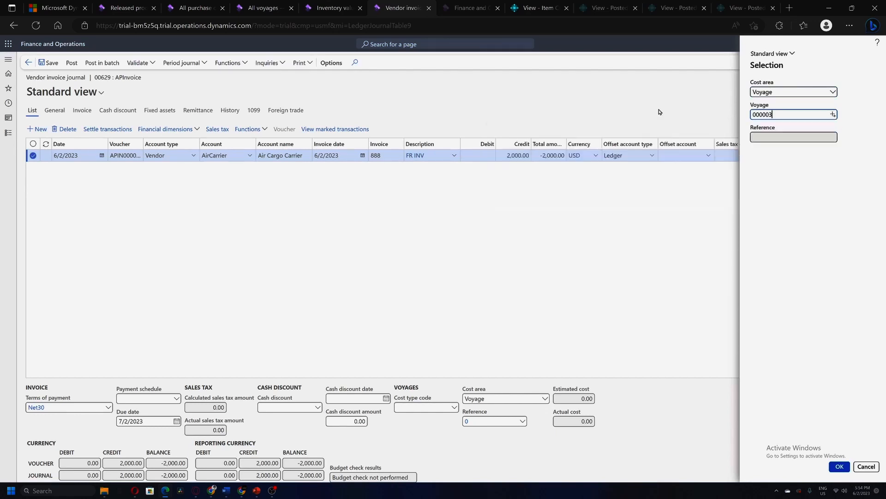
pyautogui.click(841, 467)
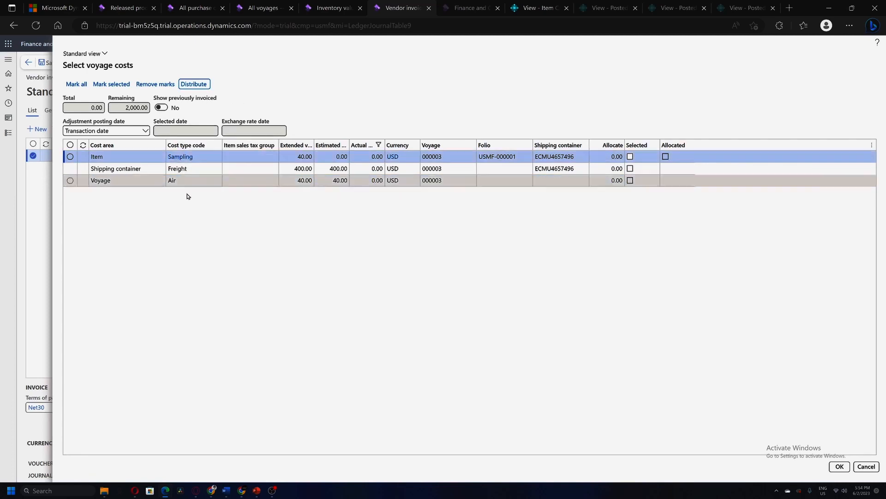
# Allocate 2,000 to the shipping container's Freight cost, confirm the allocation, and post the invoice journal.
pyautogui.click(71, 169)
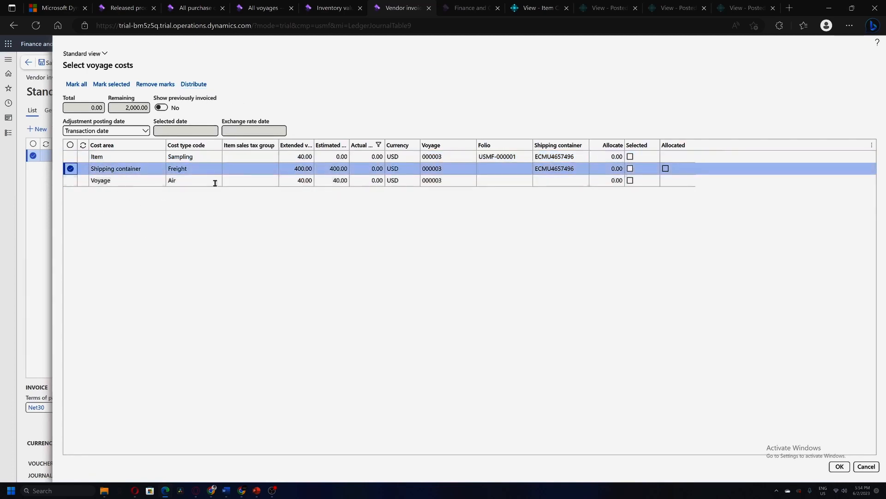
pyautogui.click(302, 169)
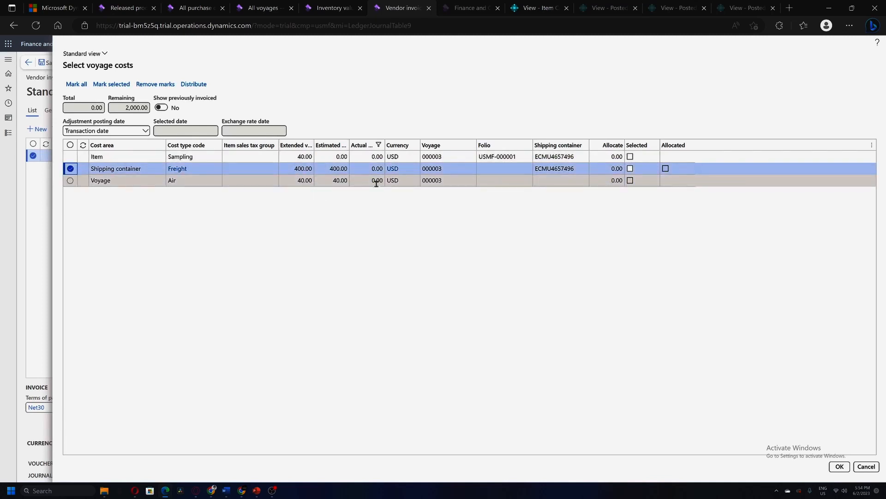
pyautogui.click(631, 169)
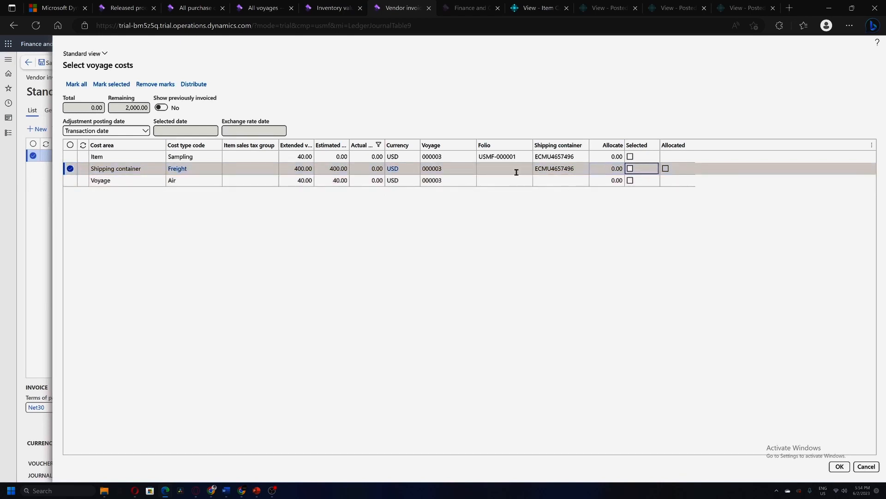
pyautogui.doubleClick(375, 169)
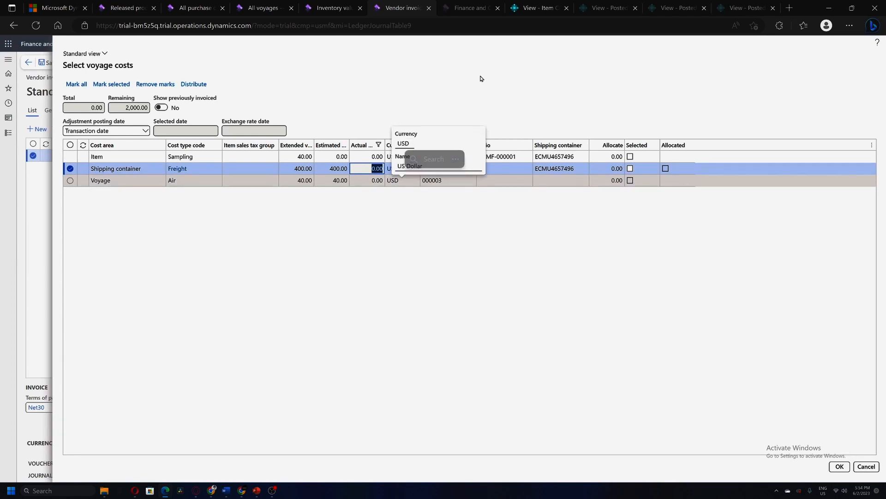
pyautogui.write('2,00')
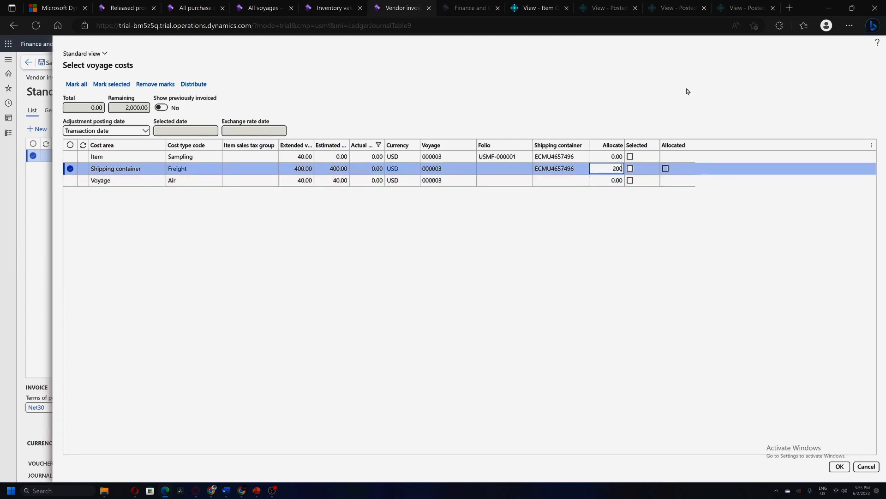
pyautogui.write('0')
pyautogui.press('Tab')
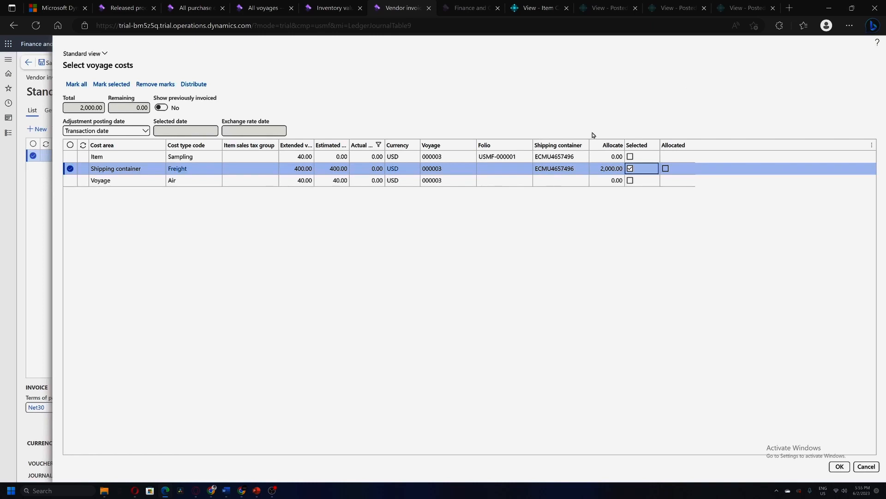
pyautogui.click(840, 466)
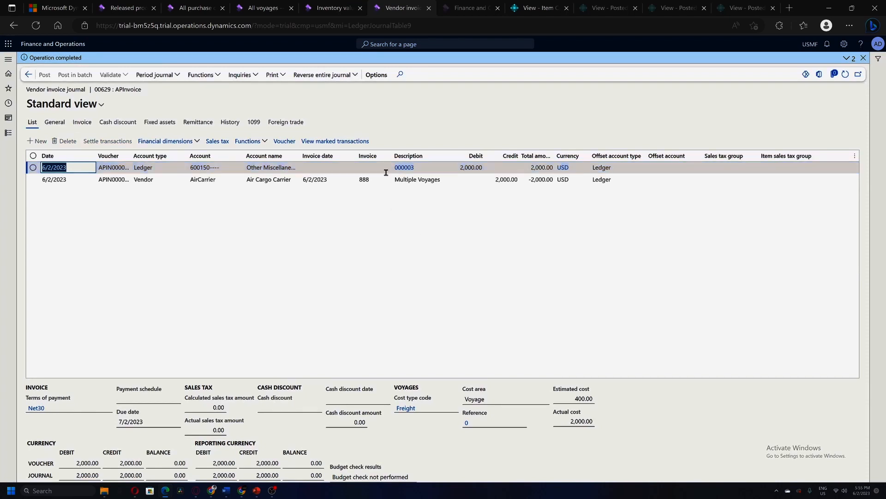
# Close the old inventory value report and open a new Inventory value report from the Inventory management module.
pyautogui.click(323, 9)
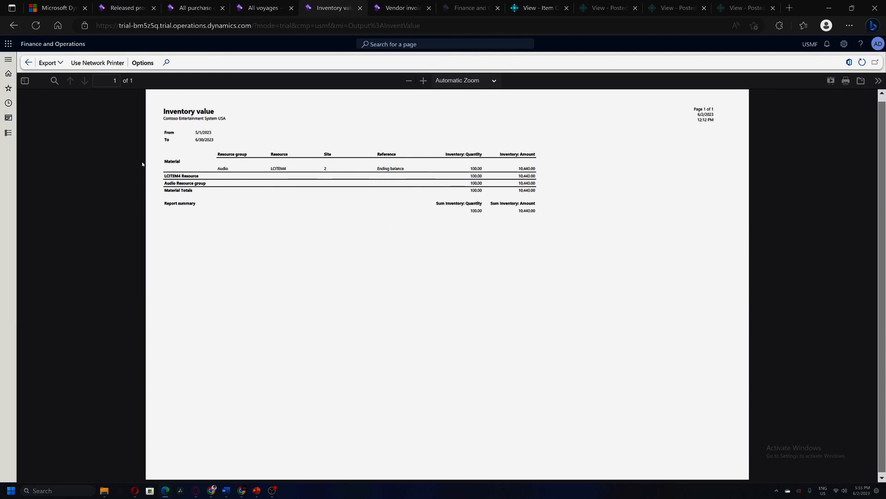
pyautogui.click(28, 63)
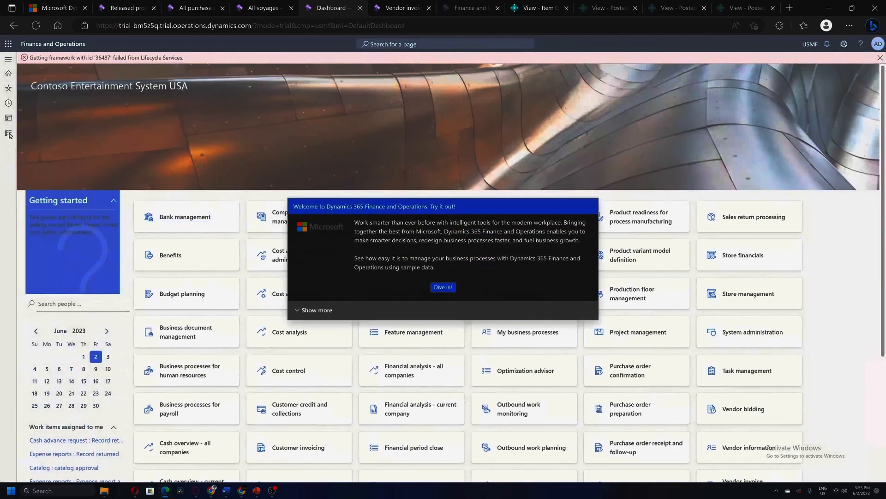
pyautogui.click(444, 288)
pyautogui.click(196, 271)
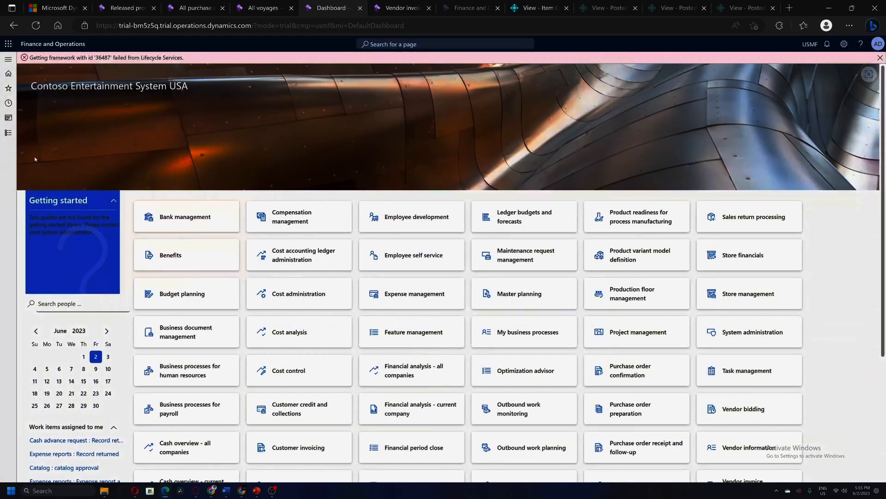
pyautogui.click(8, 132)
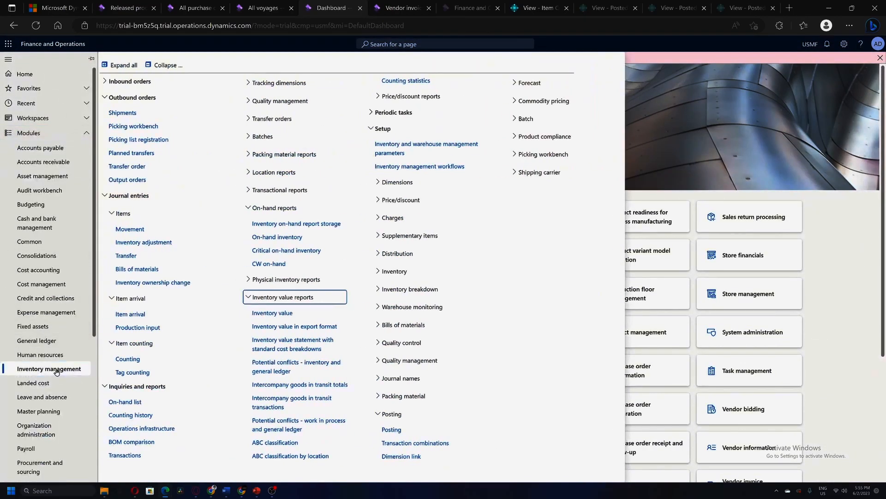
pyautogui.click(273, 313)
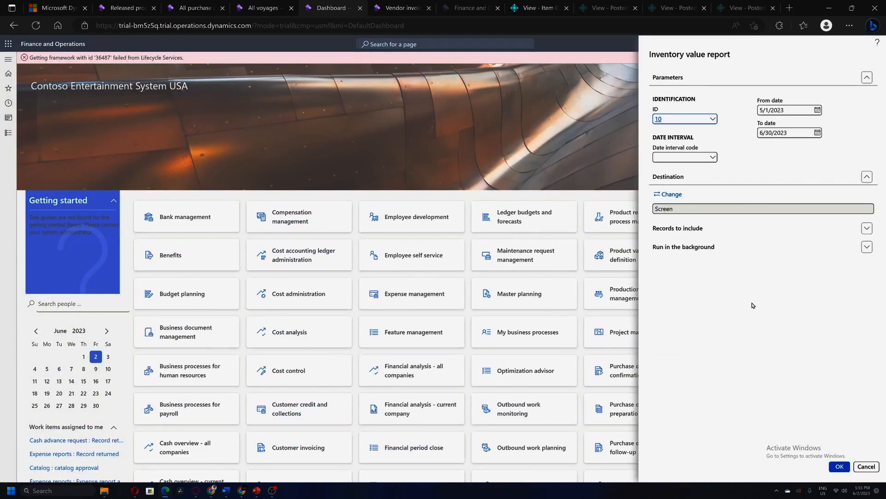
# Run the inventory value report with ID 10 for LCITEM4 from 5/1/2023 to 6/30/2023.
pyautogui.click(680, 229)
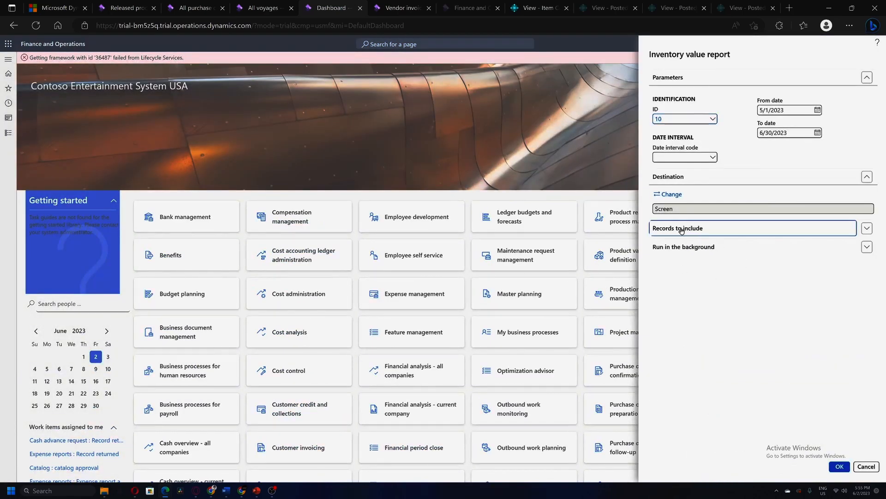
pyautogui.click(839, 466)
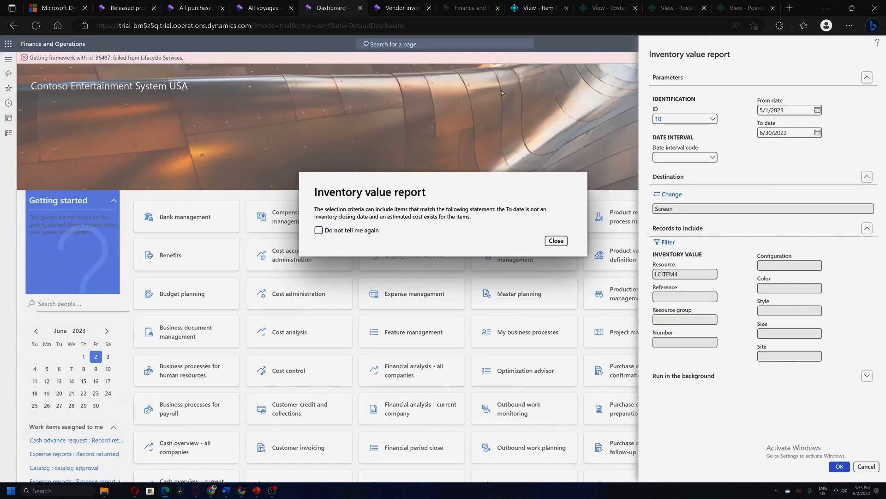
pyautogui.click(556, 240)
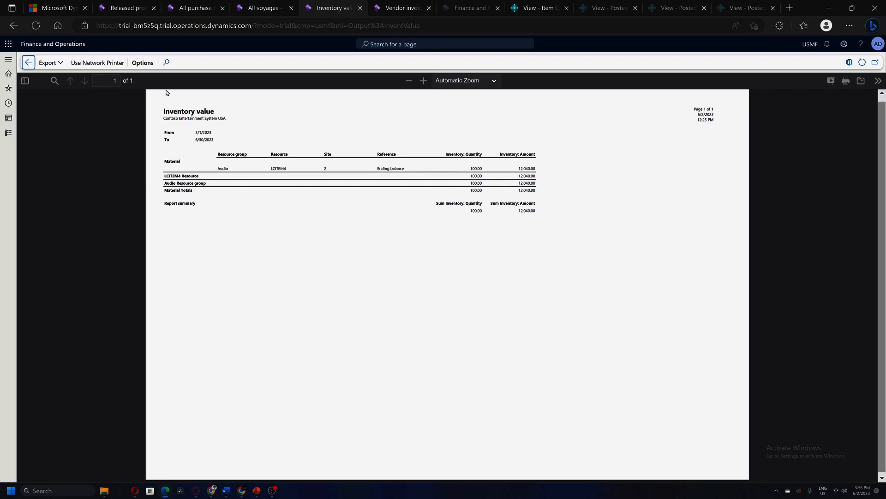
# Review the estimated and actual costs of voyage 000003 in its costs inquiry, and return to the voyage list.
pyautogui.click(254, 12)
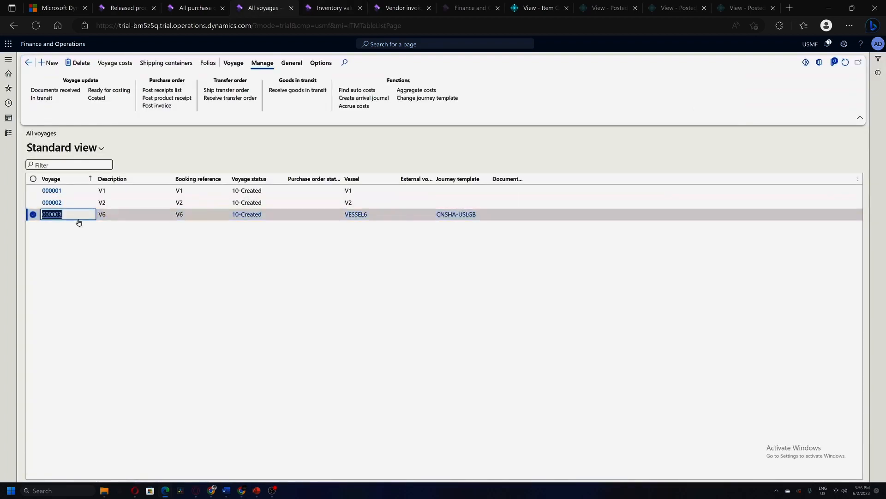
pyautogui.click(56, 216)
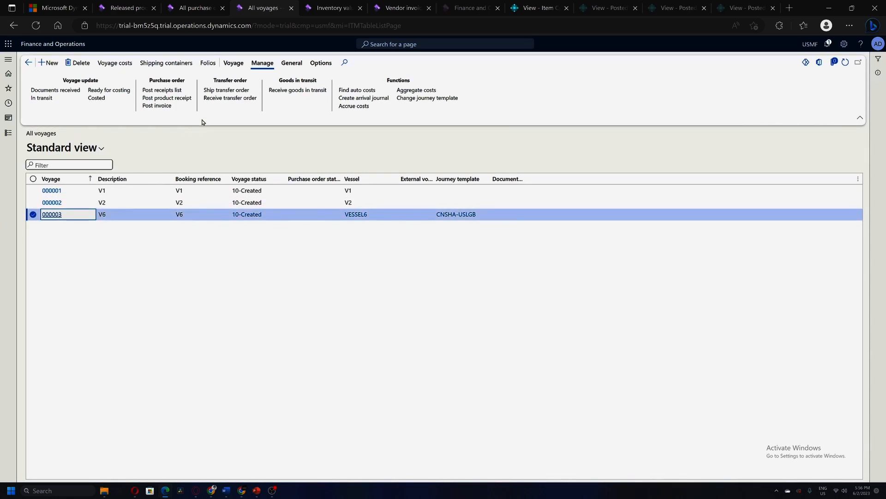
pyautogui.click(292, 63)
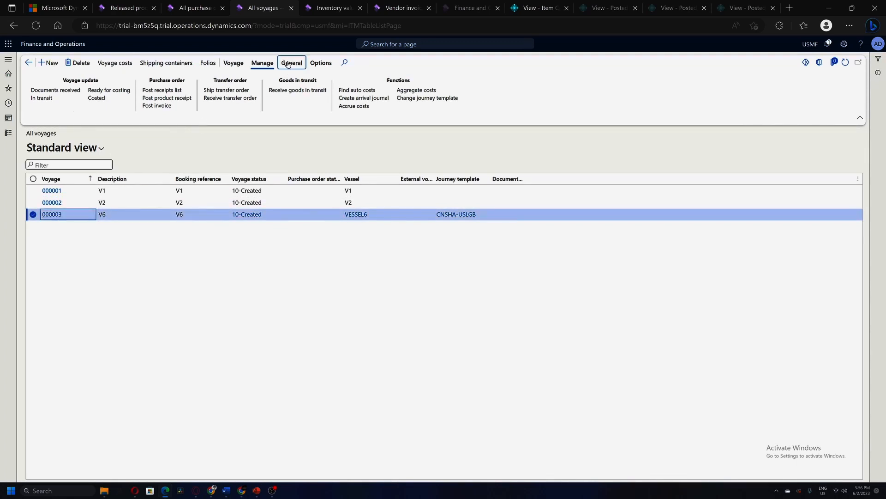
pyautogui.click(105, 98)
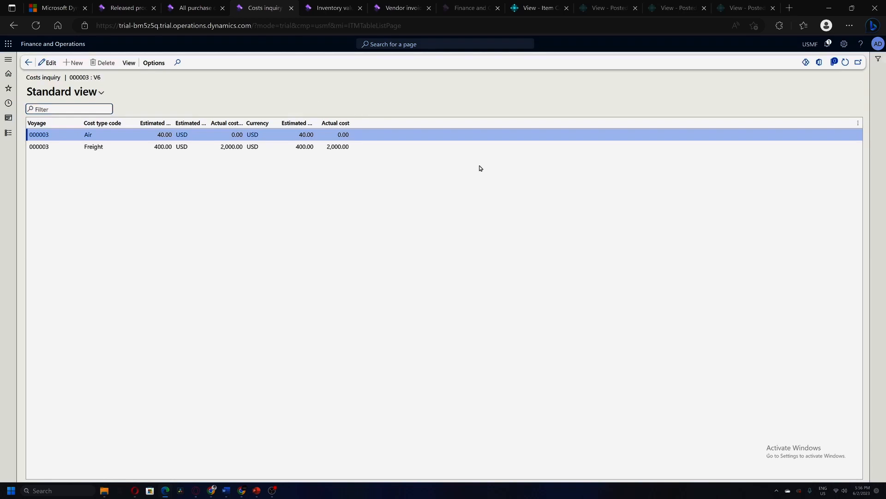
pyautogui.press('Escape')
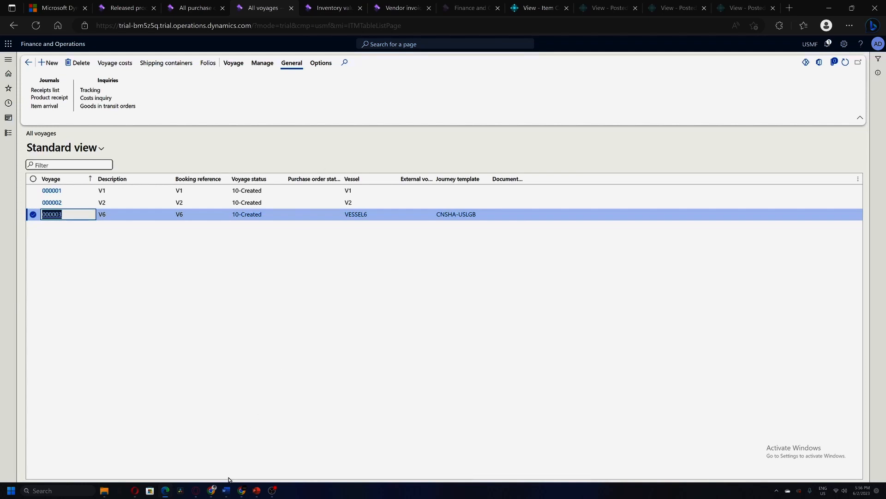
# Switch to the FNO Landed Cost presentation in PowerPoint and present closing slide 7 full screen.
pyautogui.click(257, 490)
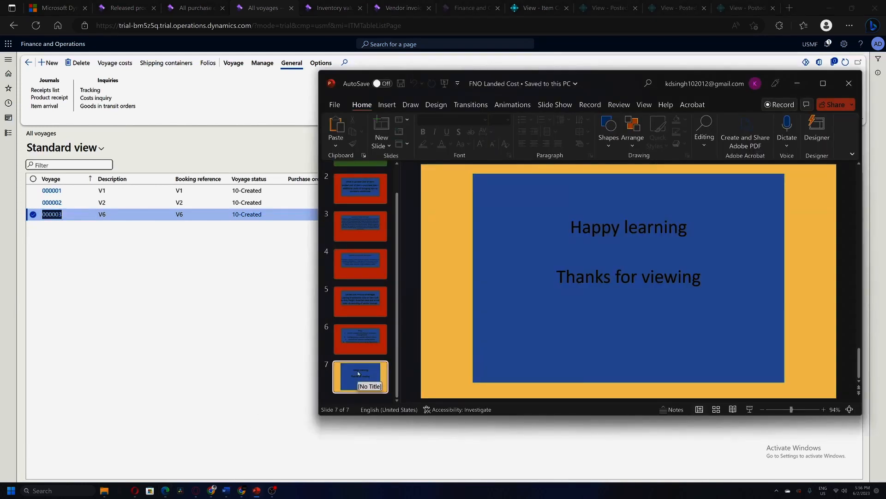
pyautogui.hotkey('shift', 'F5')
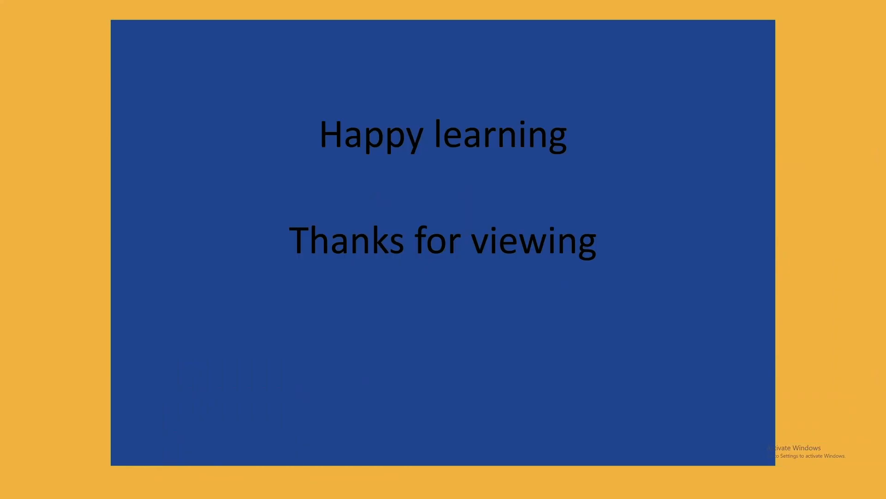